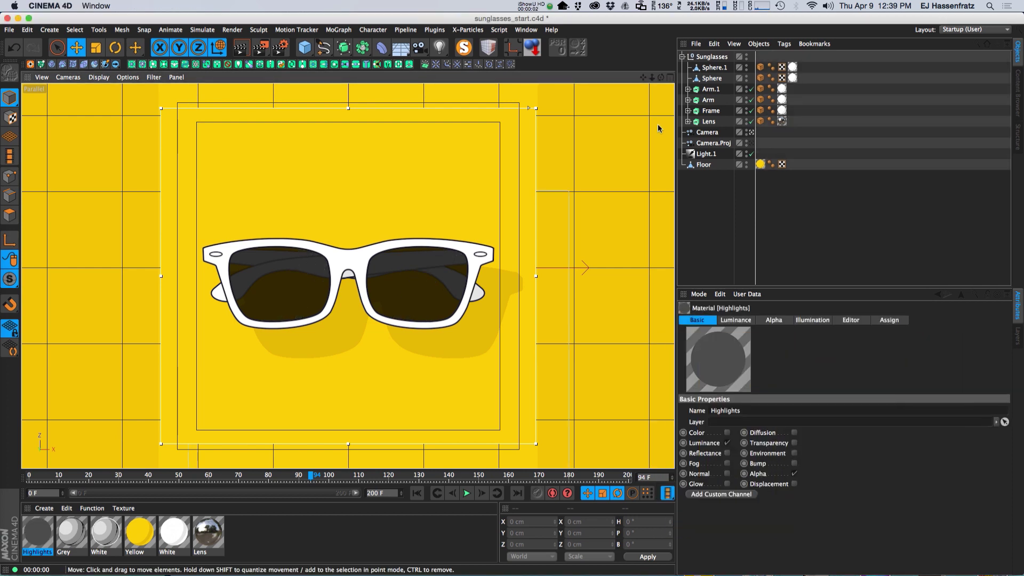
Open the Highlights material and load a Gradient shader as its Alpha texture
left_click(256, 537)
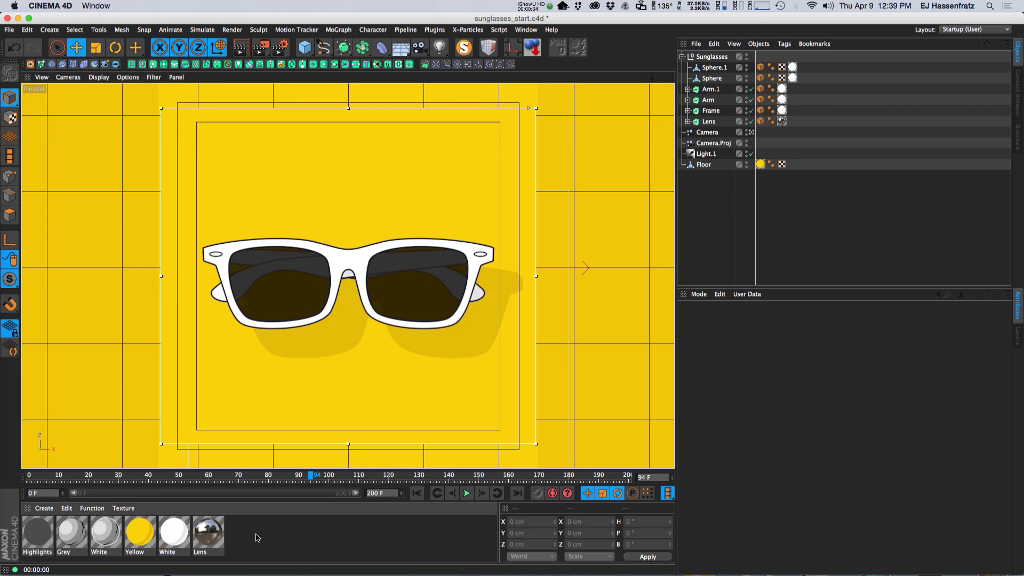
double_click(38, 532)
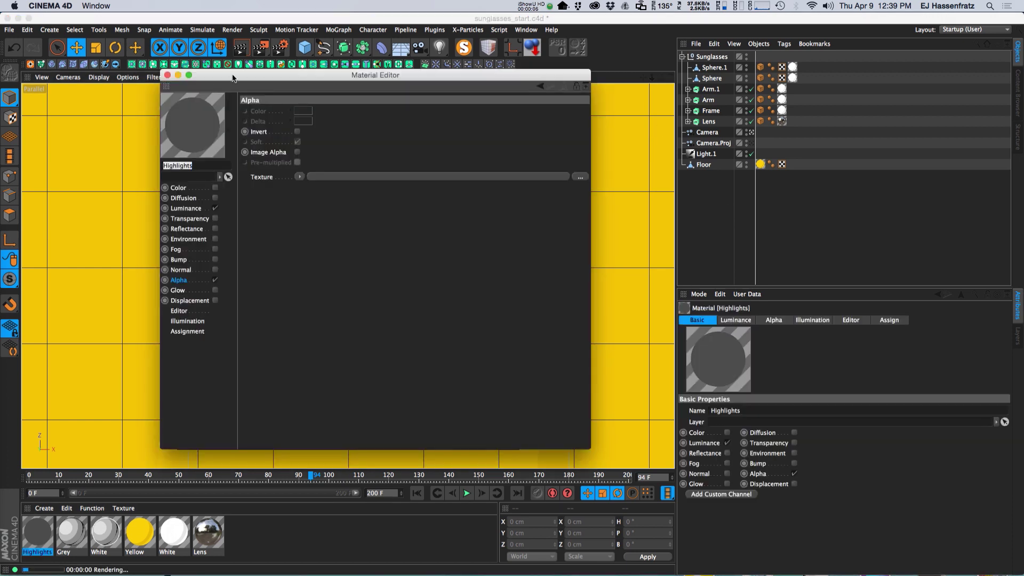
left_click_drag(232, 78, 492, 98)
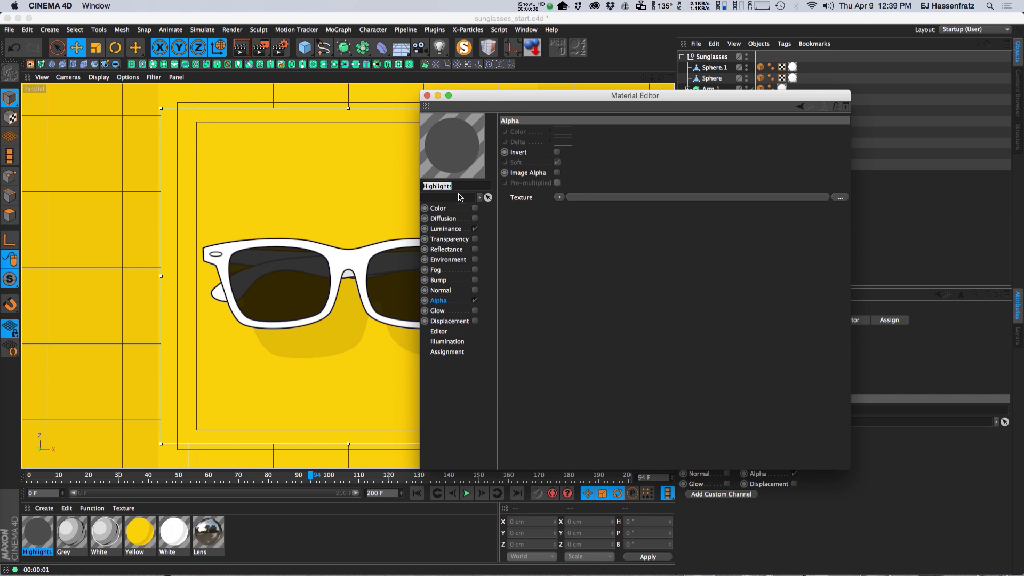
key("Return")
left_click(446, 229)
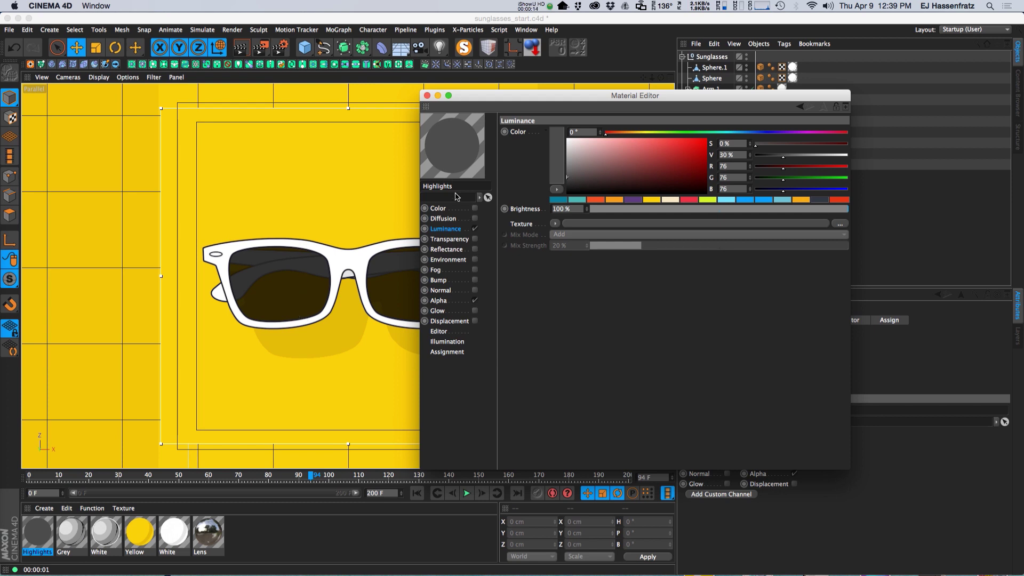
left_click(447, 301)
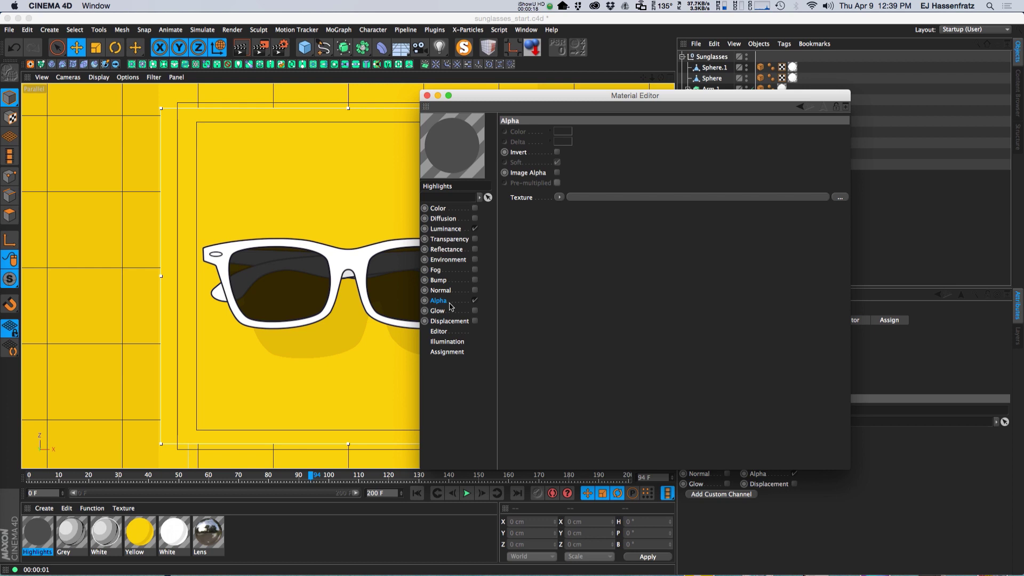
left_click(559, 198)
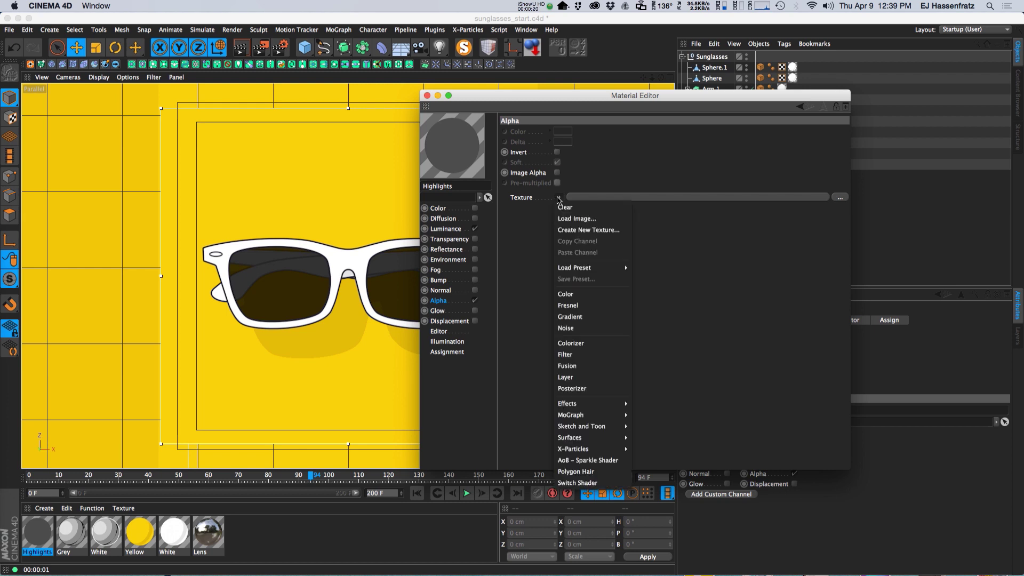
left_click(571, 318)
left_click(572, 215)
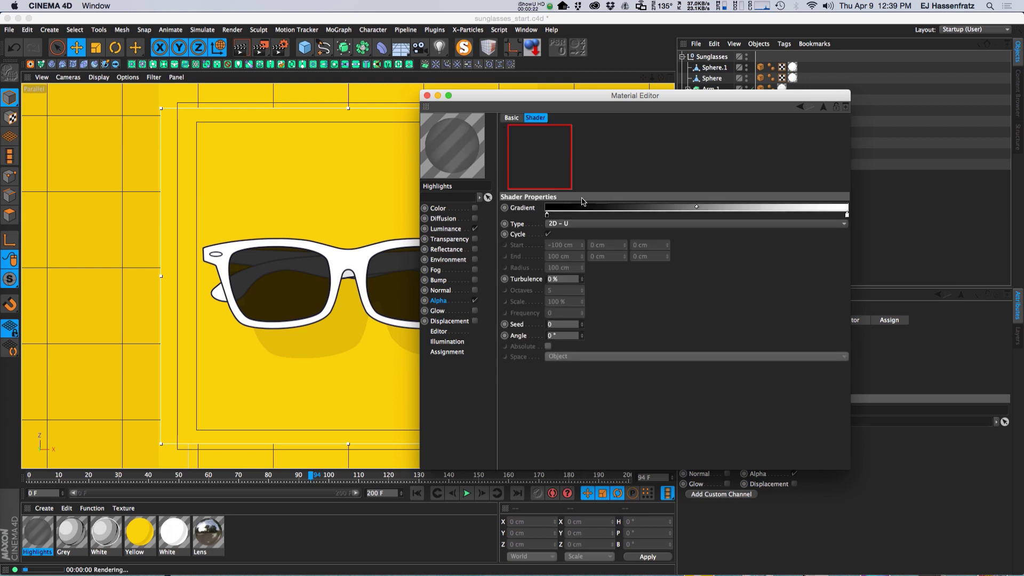
Set the gradient's interpolation to None and arrange its knots into one wide and one narrow white stripe on black
left_click(547, 214)
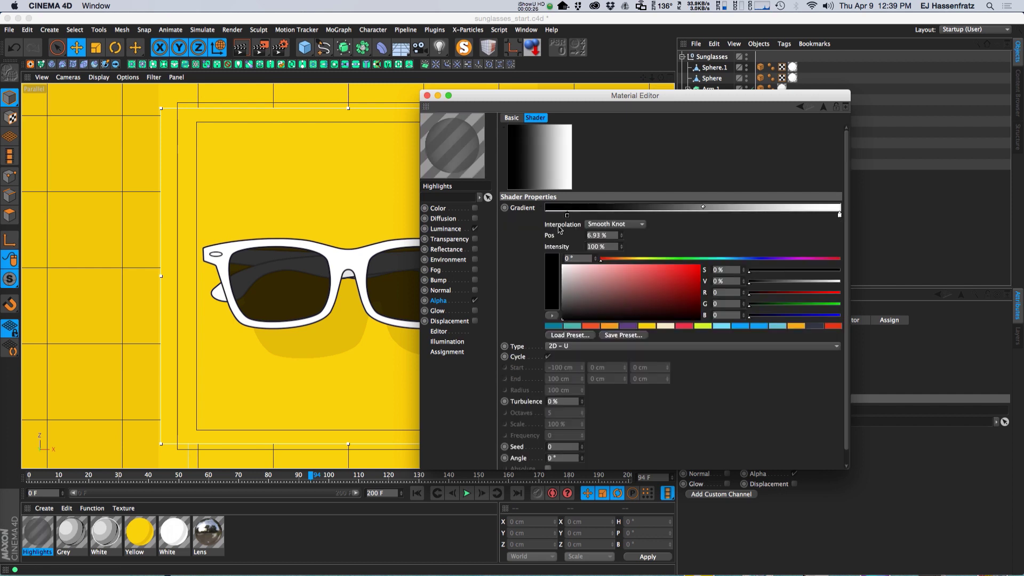
left_click(613, 224)
left_click(612, 292)
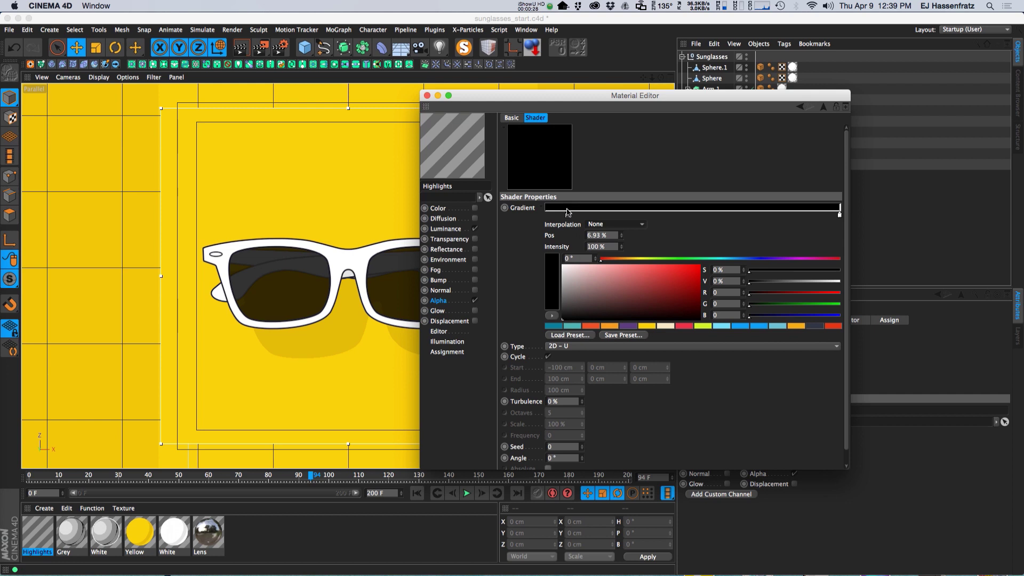
left_click_drag(840, 215, 590, 215)
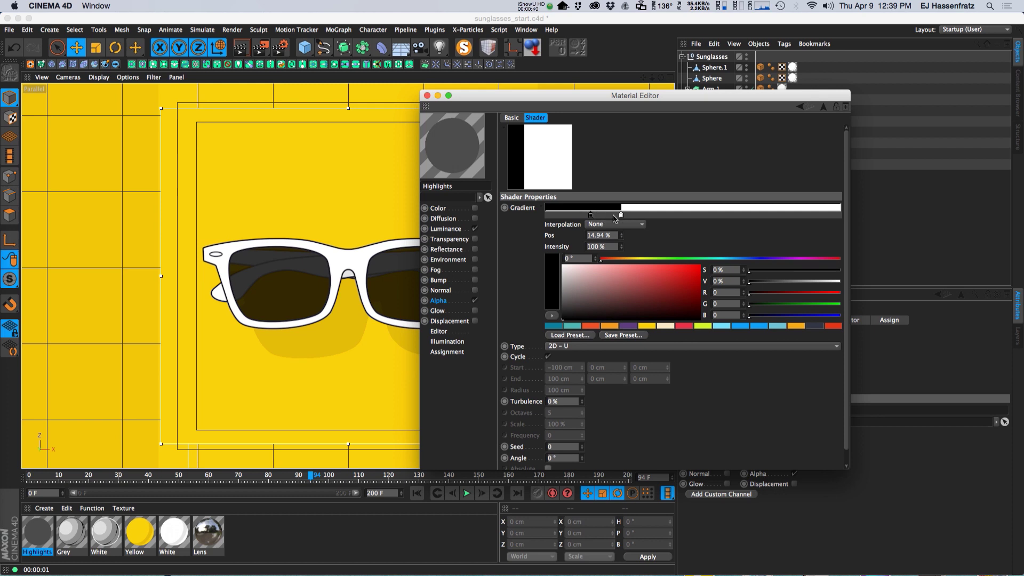
left_click_drag(599, 218, 693, 217)
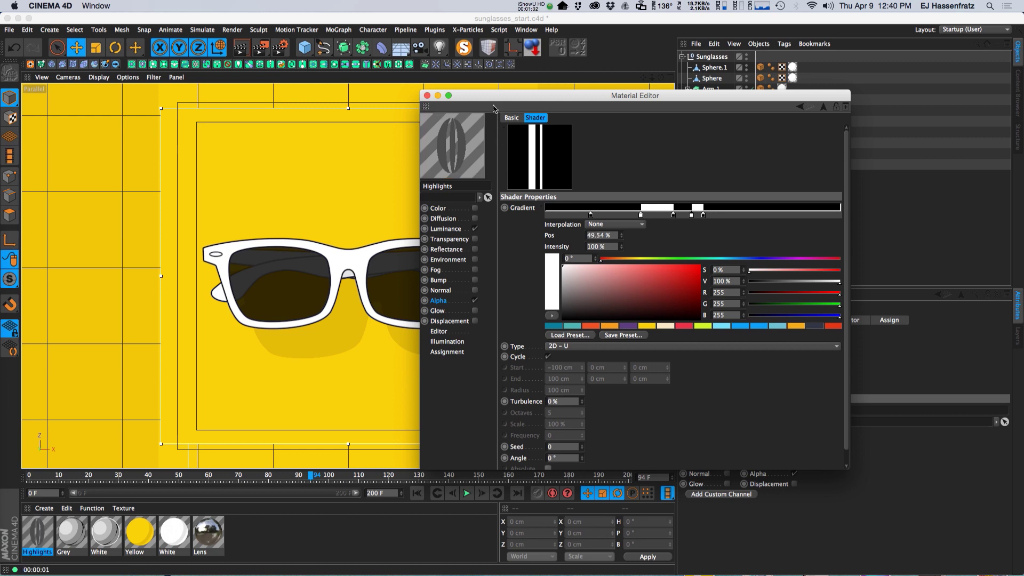
Apply the Highlights material to the Lens object and set the texture's Offset U to -18 %
left_click_drag(495, 101, 625, 281)
left_click_drag(50, 534, 718, 121)
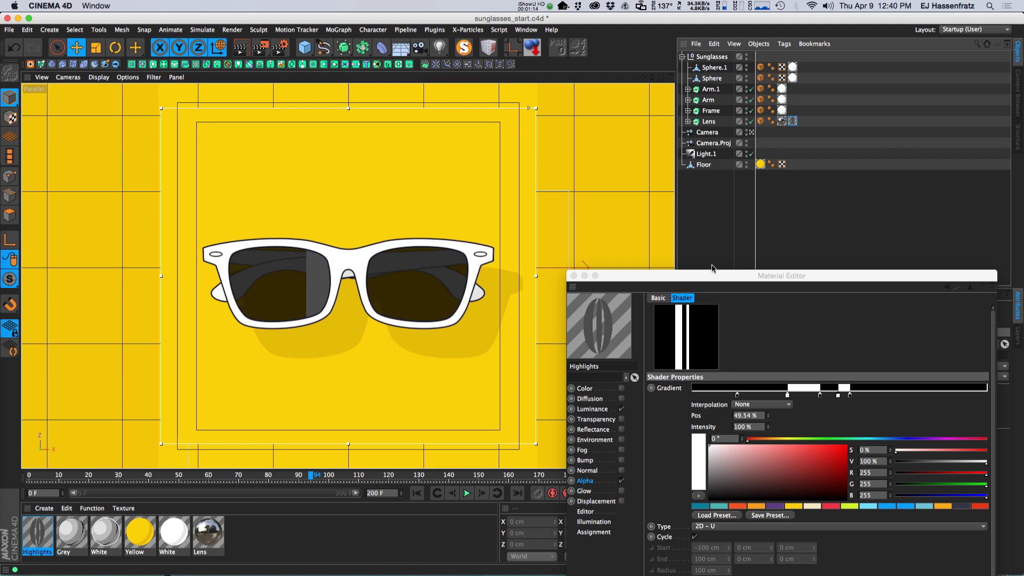
left_click_drag(697, 276, 839, 441)
left_click_drag(774, 443, 0, 347)
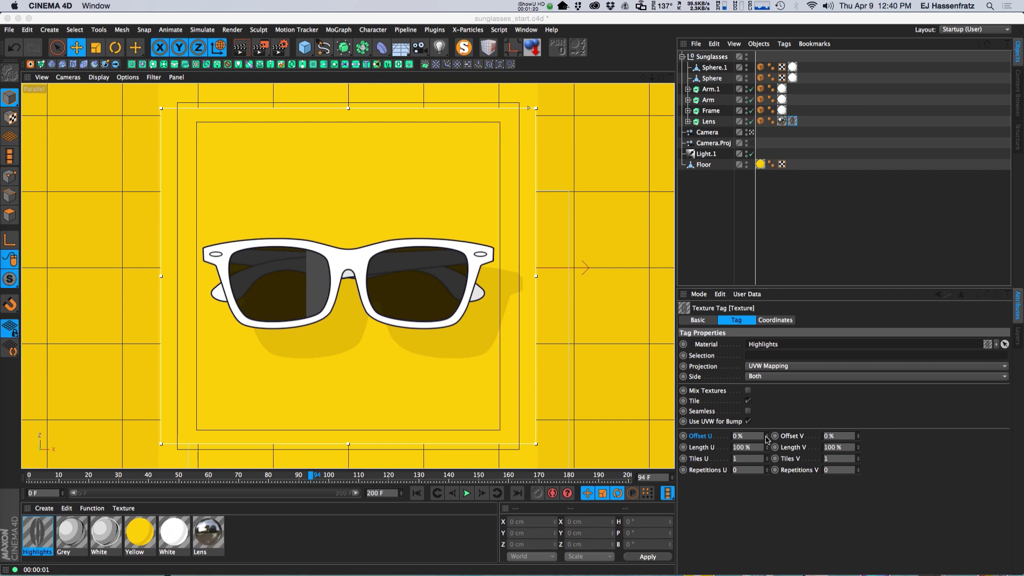
left_click_drag(767, 439, 767, 439)
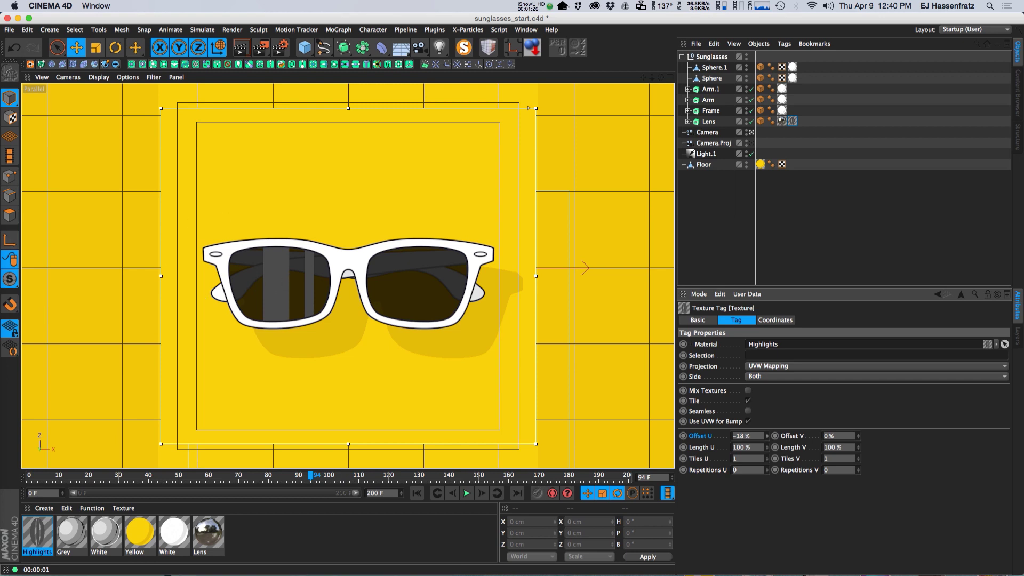
Move the starting knot of the wide white stripe in the Highlights alpha gradient to 32.6 %
double_click(37, 532)
left_click_drag(215, 231, 800, 135)
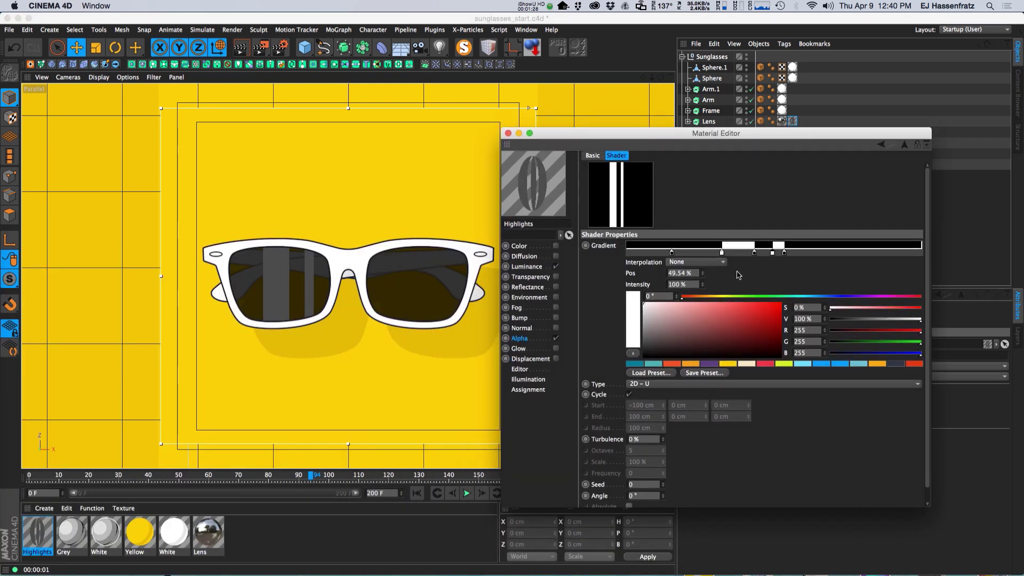
left_click_drag(722, 252, 724, 252)
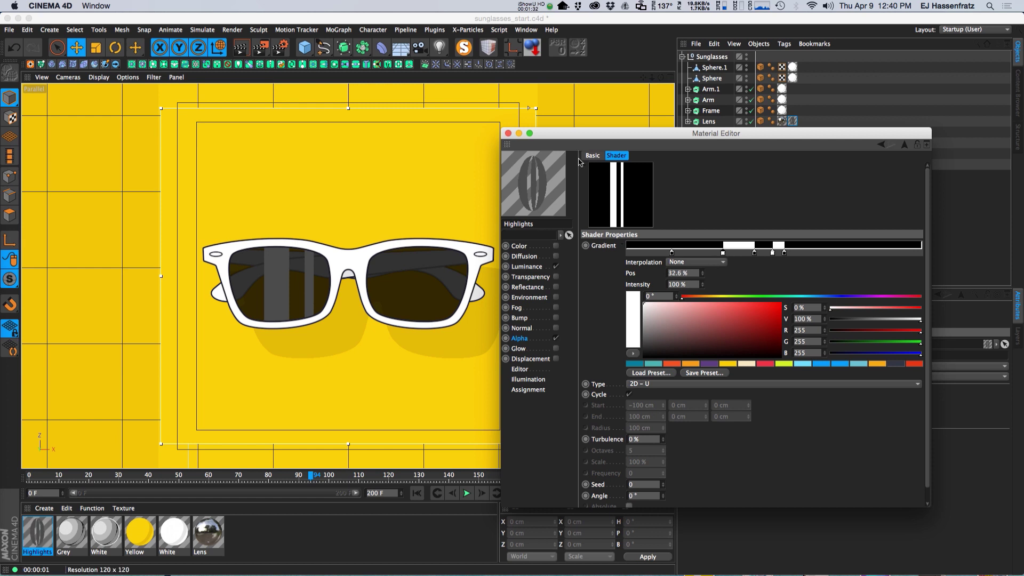
left_click(509, 134)
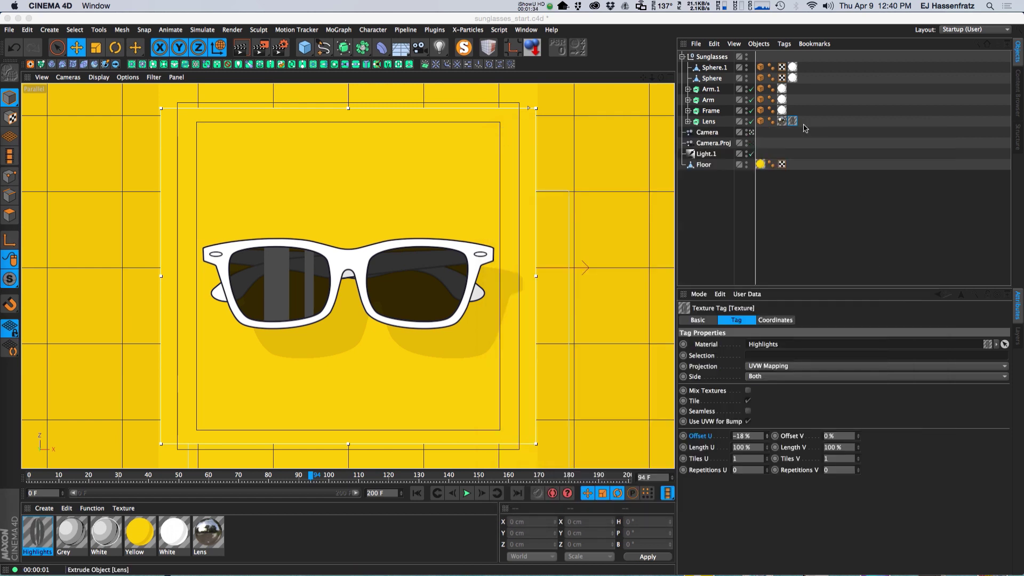
Set the Highlights texture's projection on the Lens object to Cubic and turn off Tile
left_click(775, 320)
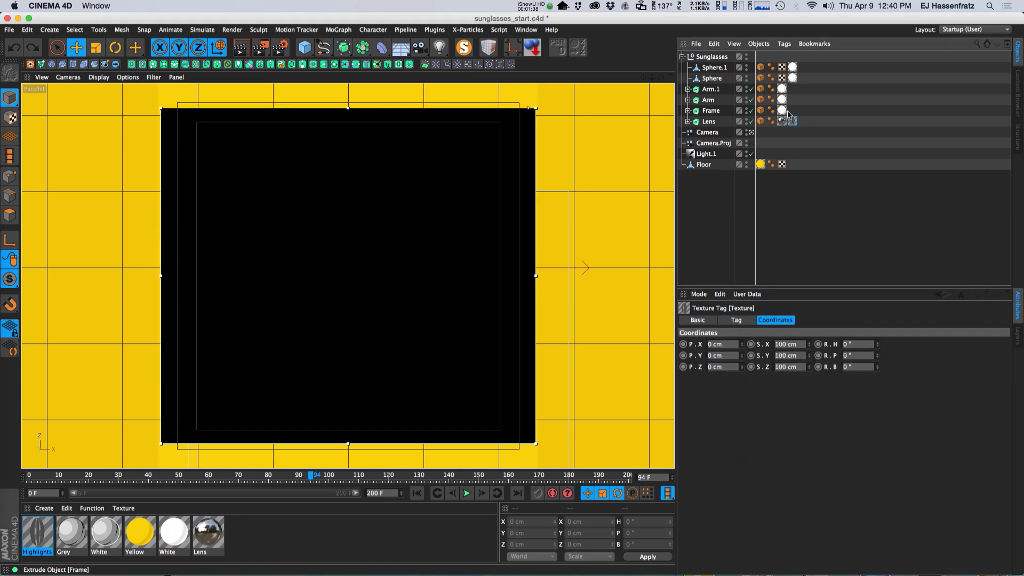
left_click(738, 321)
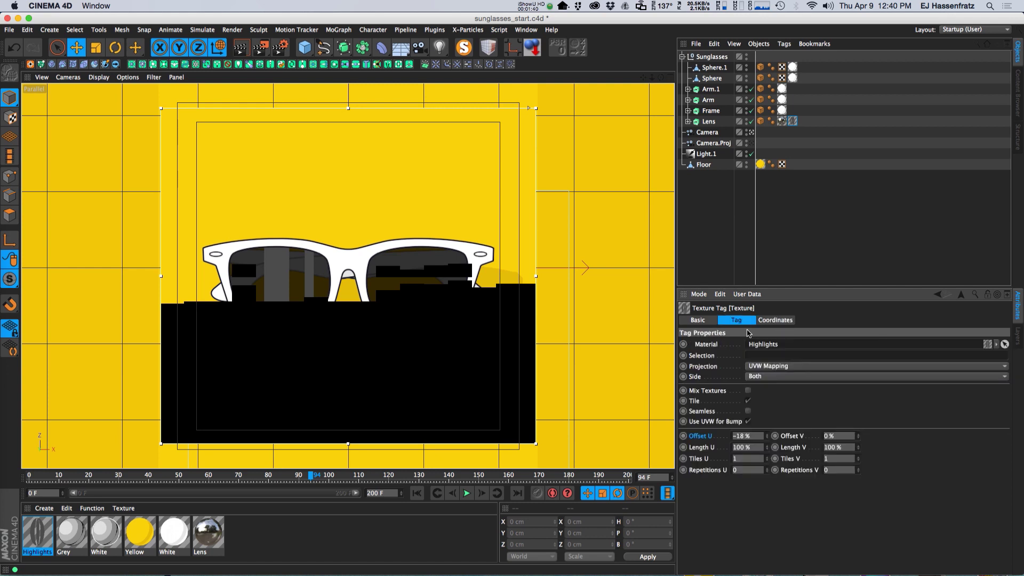
left_click(769, 373)
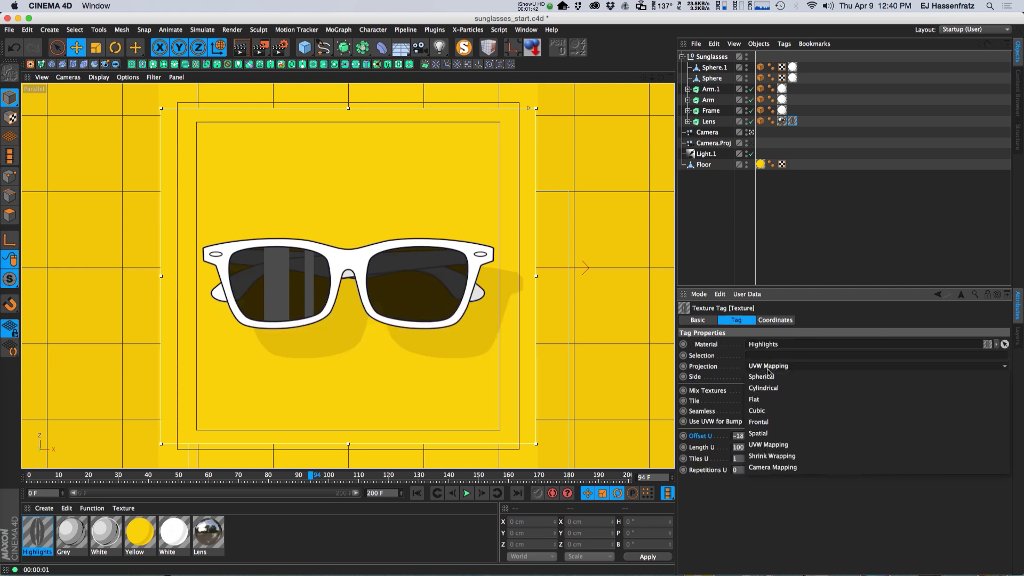
key("Escape")
left_click(779, 415)
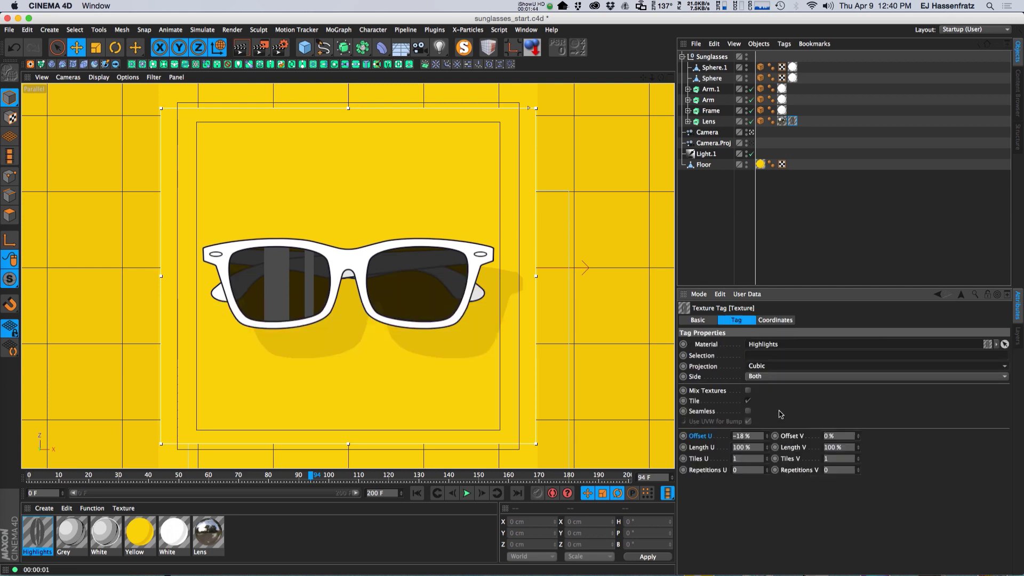
left_click(749, 401)
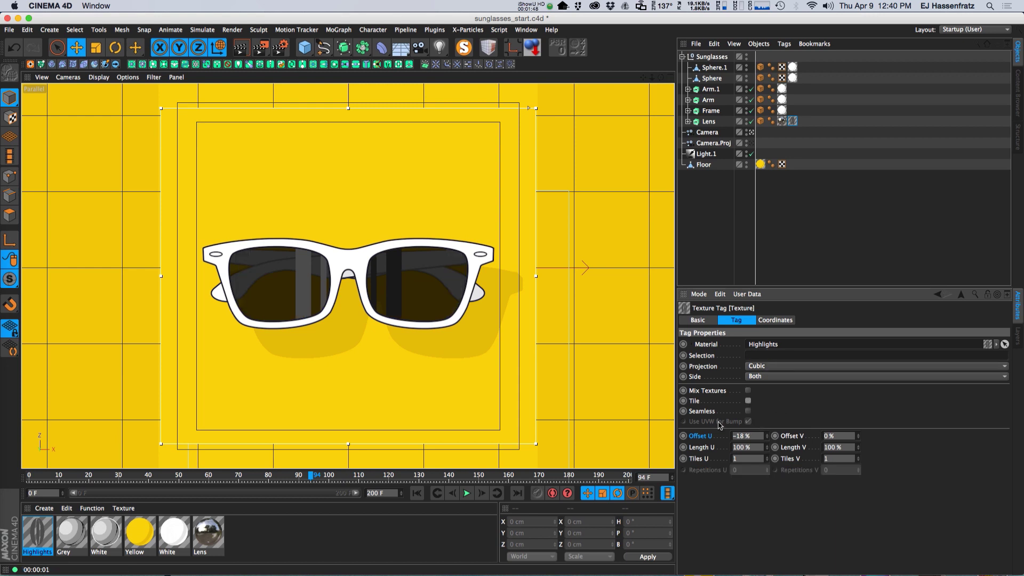
Set the Highlights texture's Offset U to -28 % and restrict it to the Front side
left_click_drag(767, 436, 767, 442)
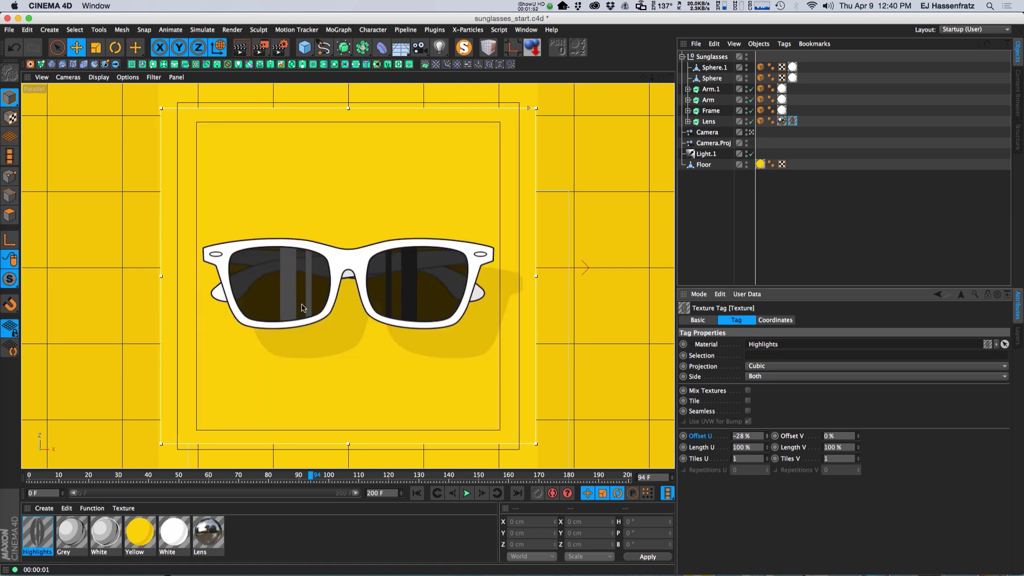
left_click(753, 377)
left_click(763, 393)
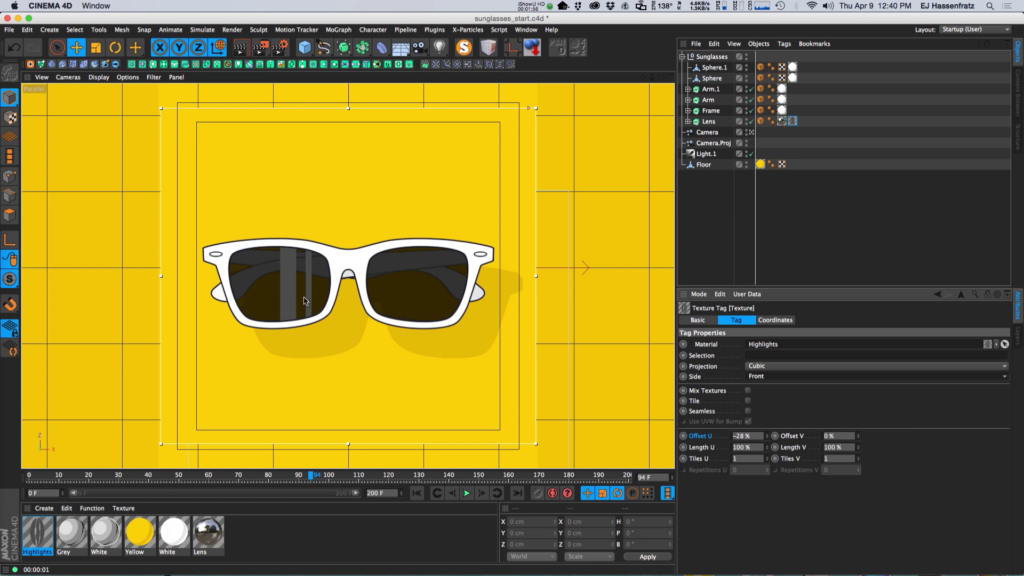
Slant the highlight stripes by setting the texture's R.B rotation to 25°
left_click(777, 321)
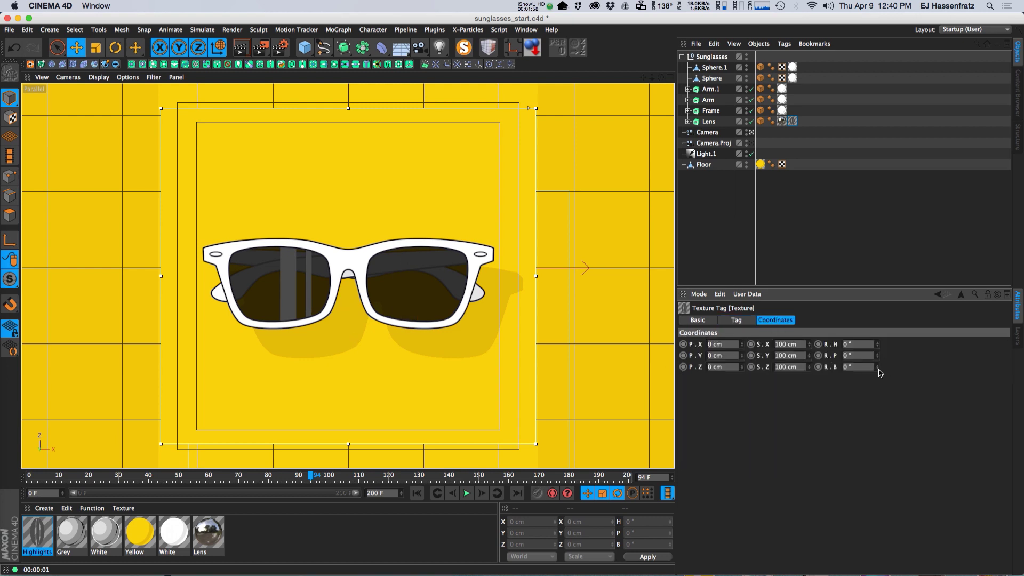
left_click_drag(877, 367, 816, 362)
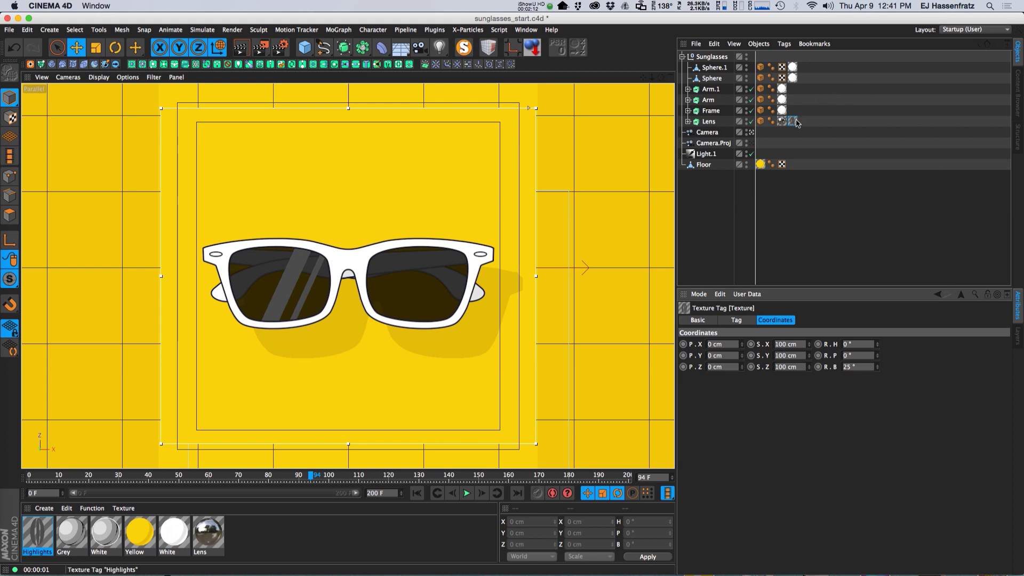
Duplicate the Highlights texture tag on the Lens object and shift the copy onto the right lens, adjusting Offset U and setting Offset V to -8 %
left_click_drag(795, 119, 806, 122, "ctrl")
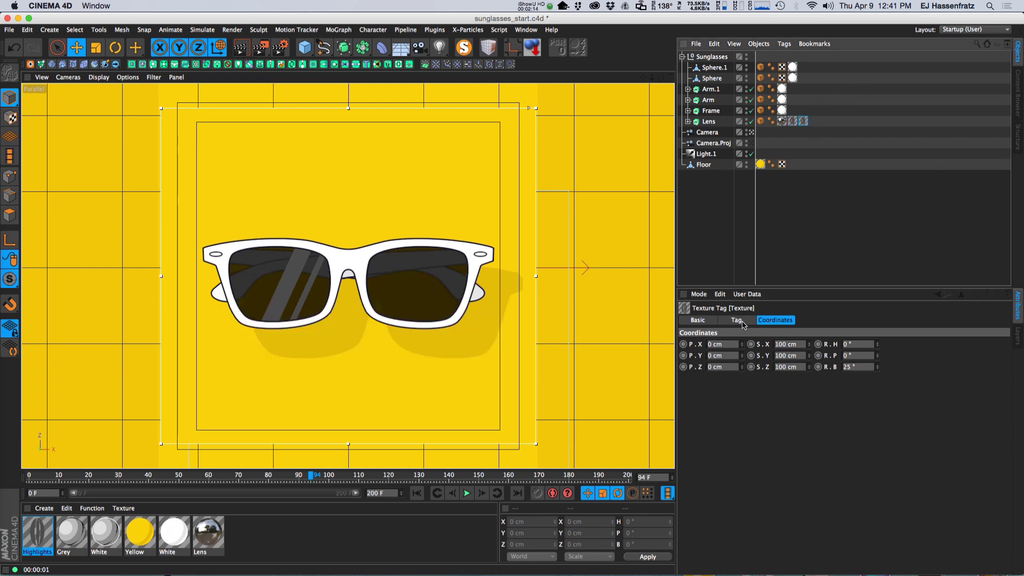
left_click(744, 322)
left_click_drag(767, 438, 856, 441)
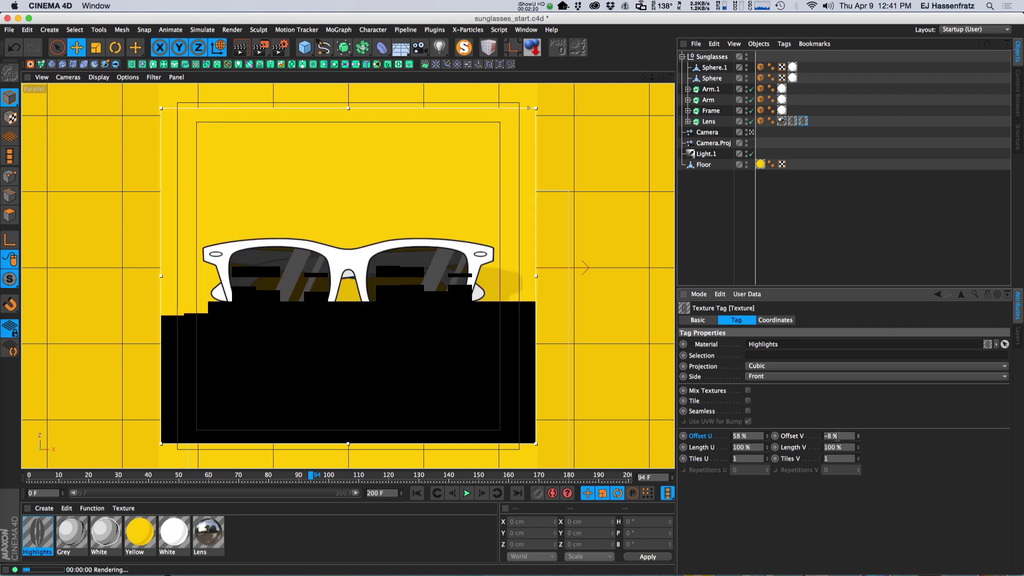
left_click_drag(768, 439, 768, 442)
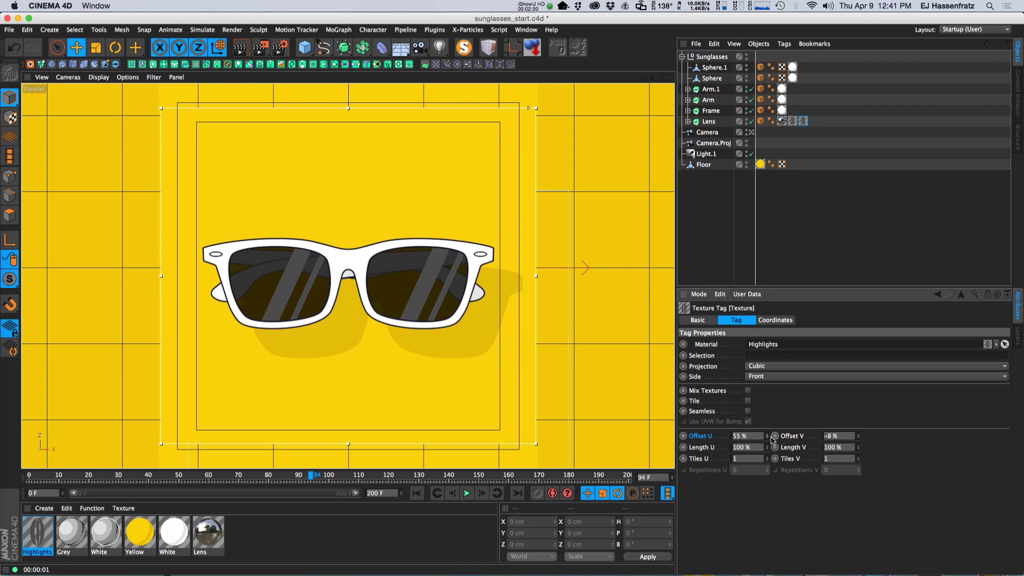
left_click_drag(767, 437, 768, 432)
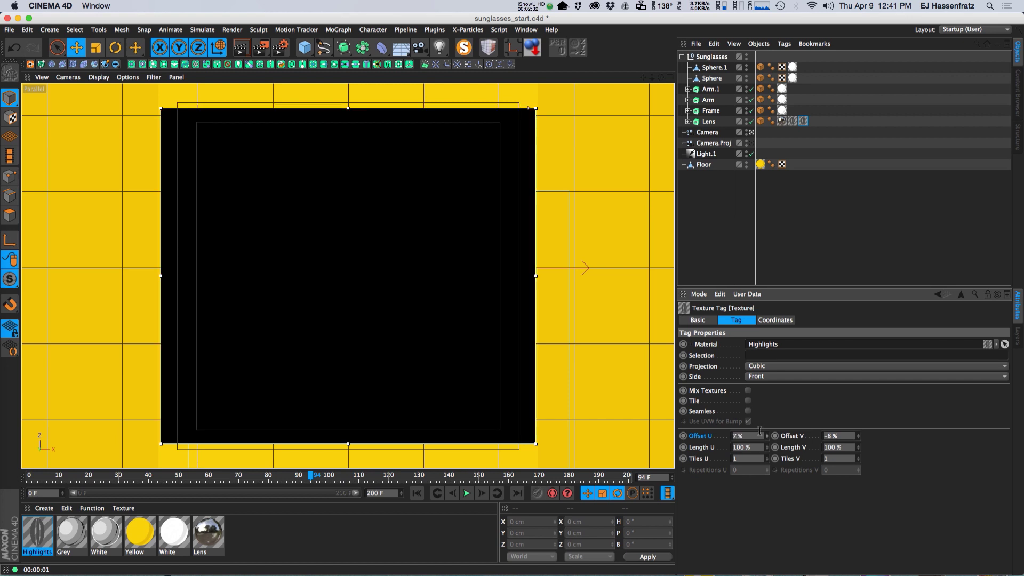
Select both Highlights texture tags on the Lens object
left_click(792, 121)
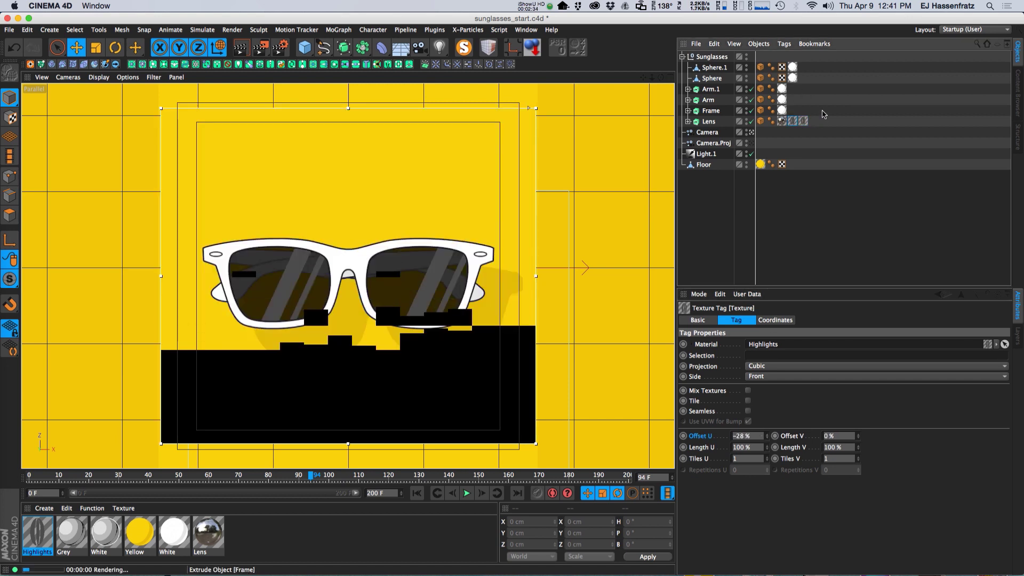
left_click_drag(823, 113, 793, 129)
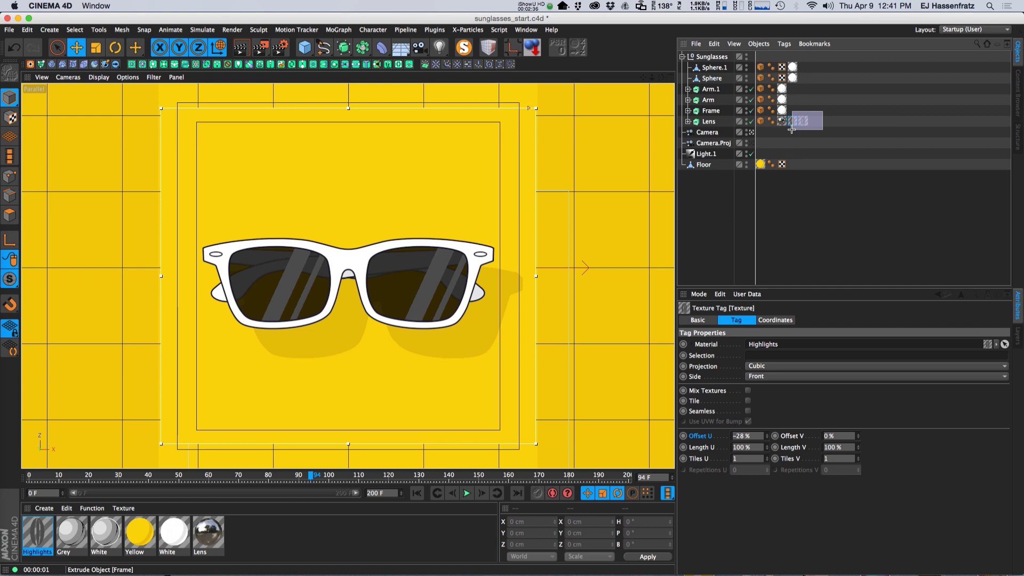
left_click_drag(791, 130, 793, 123)
Select the Camera.Proj camera and show the scene in all four views
left_click(710, 144)
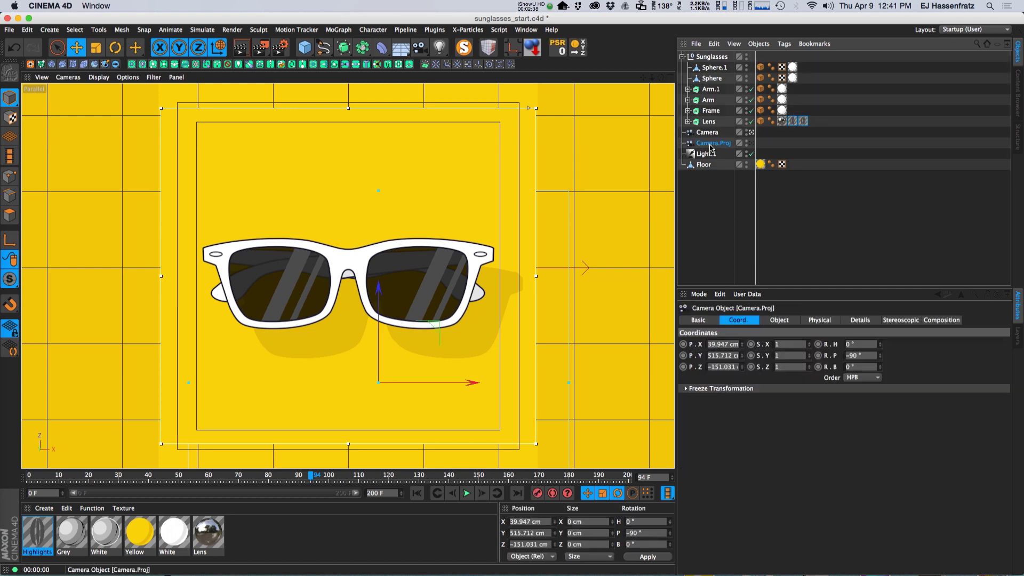
left_click_drag(755, 143, 772, 143)
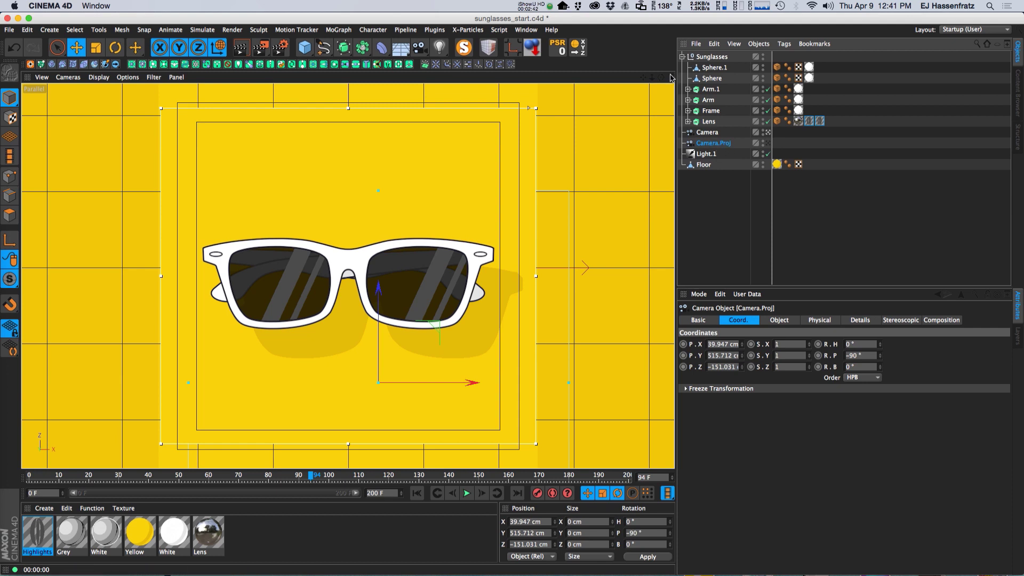
middle_click(575, 210)
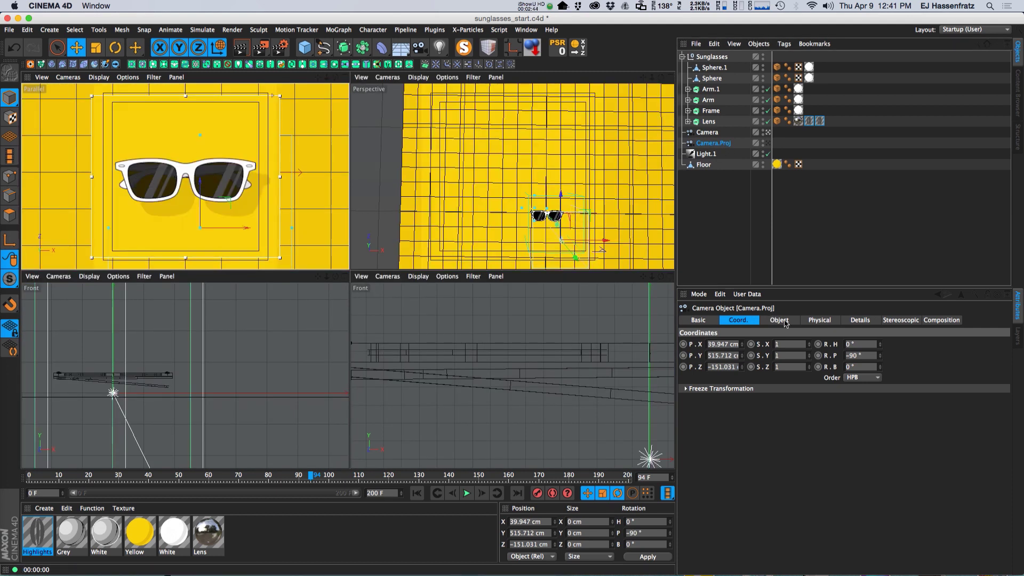
Check the projection settings of the Camera.Proj camera and delete that camera from the scene
left_click(785, 321)
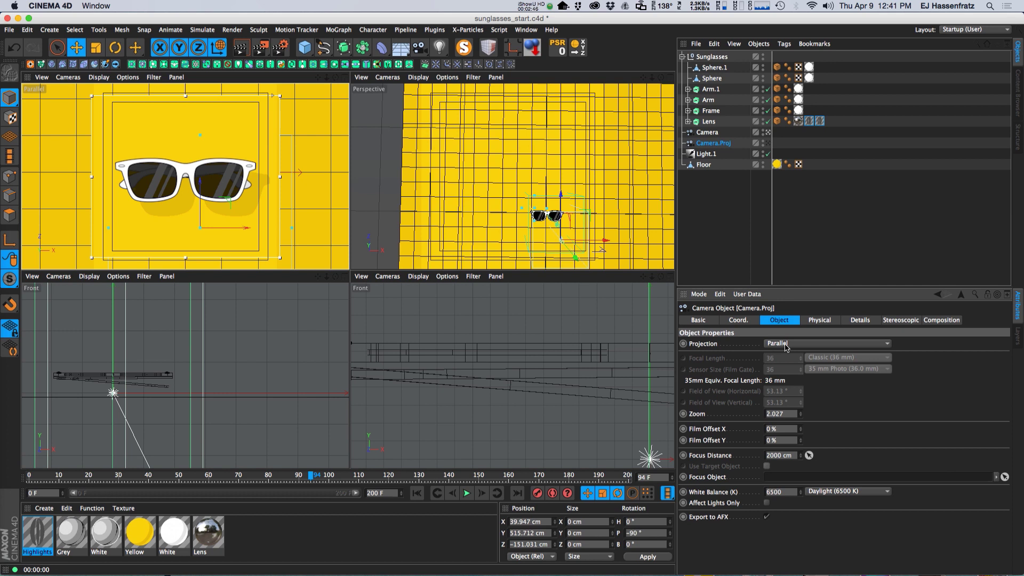
left_click(711, 143)
key("BackSpace")
Duplicate the Camera object and rename the copy Camera.Proj
left_click(719, 135)
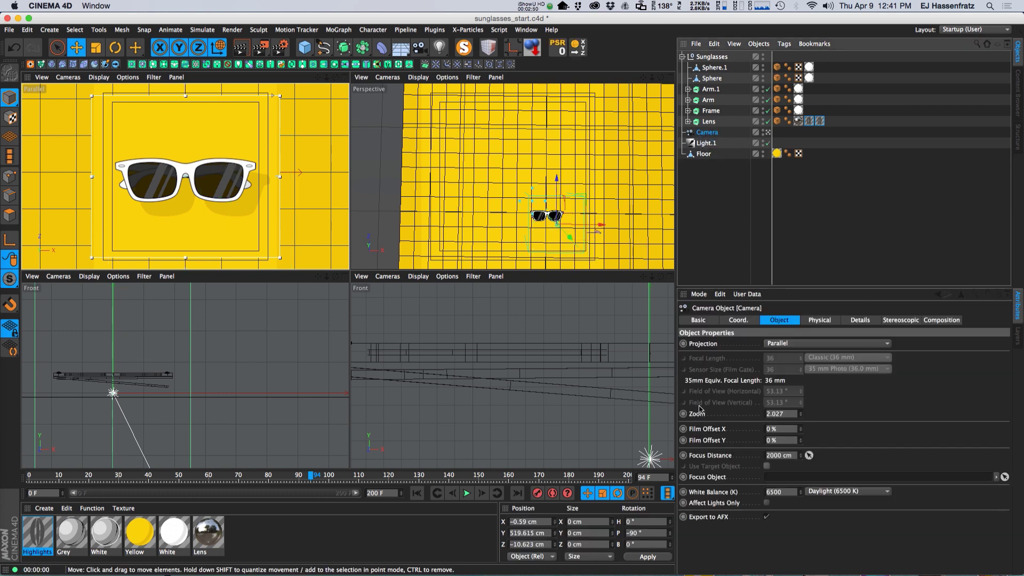
left_click(745, 321)
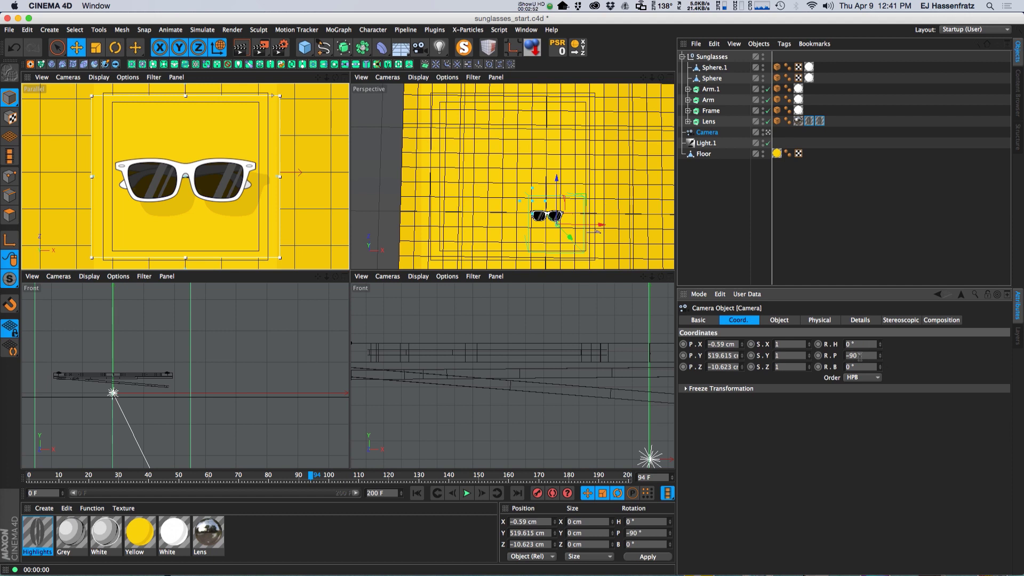
left_click(720, 137)
left_click_drag(718, 138, 721, 143, "ctrl")
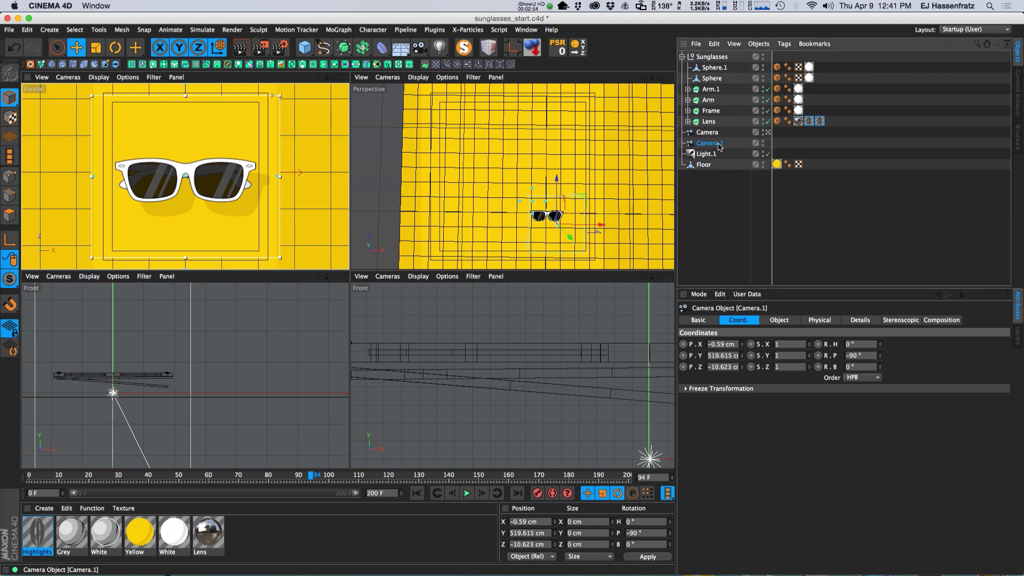
double_click(715, 144)
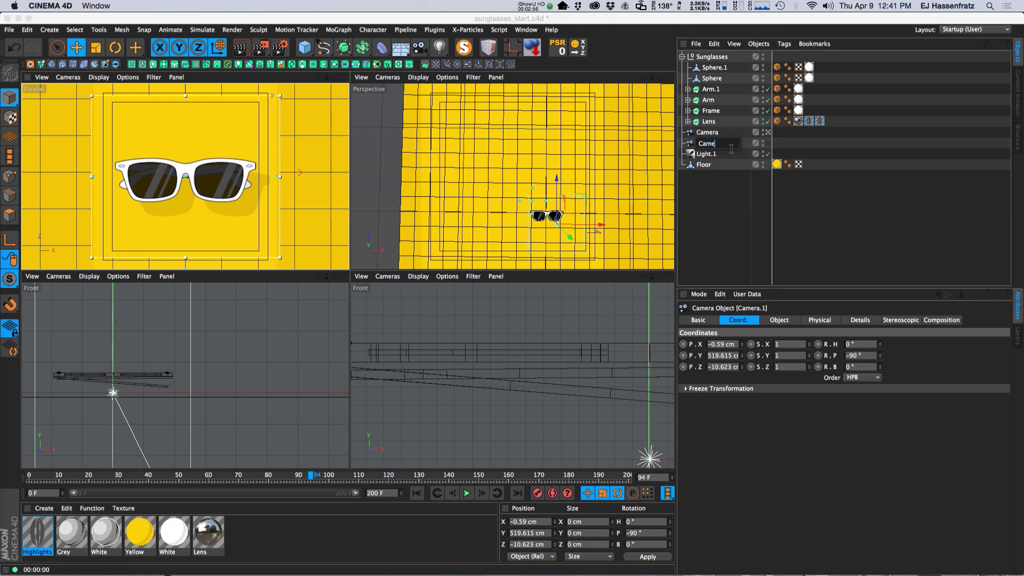
key("Return")
left_click(715, 145)
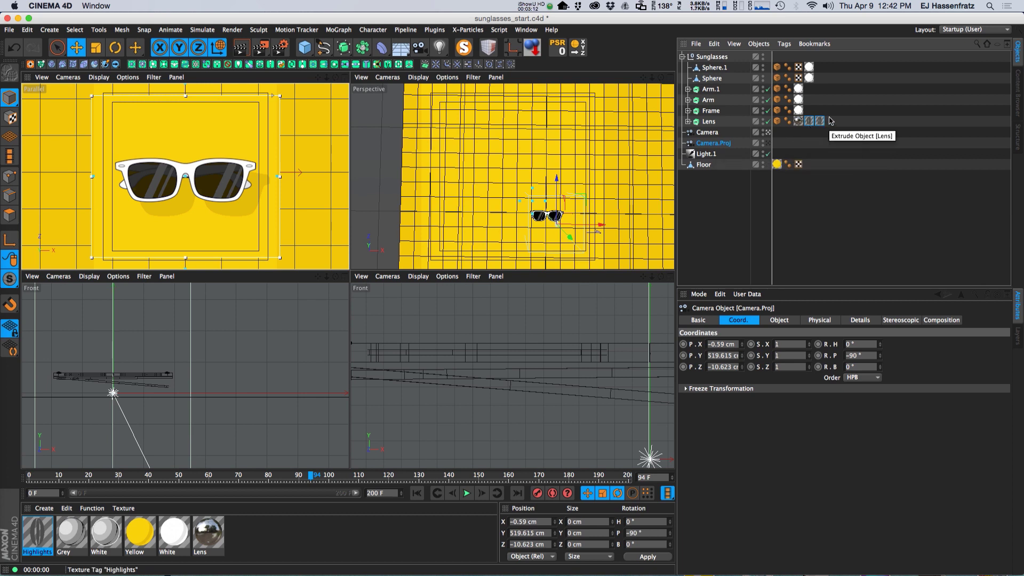
Set both Highlights texture tags on the Lens object to Camera Mapping projection, with Camera.Proj as their camera
left_click_drag(833, 114, 810, 127)
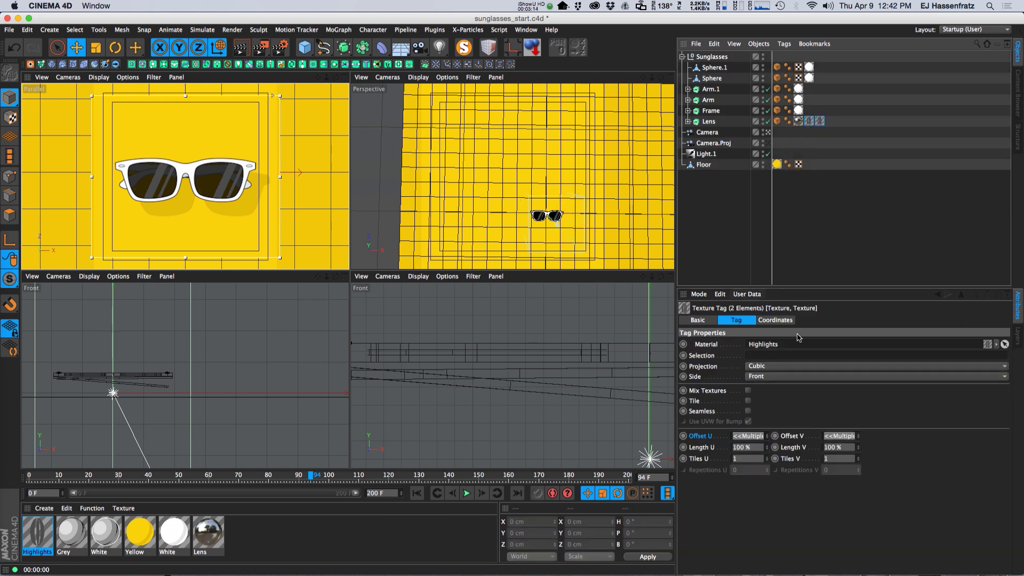
left_click(762, 365)
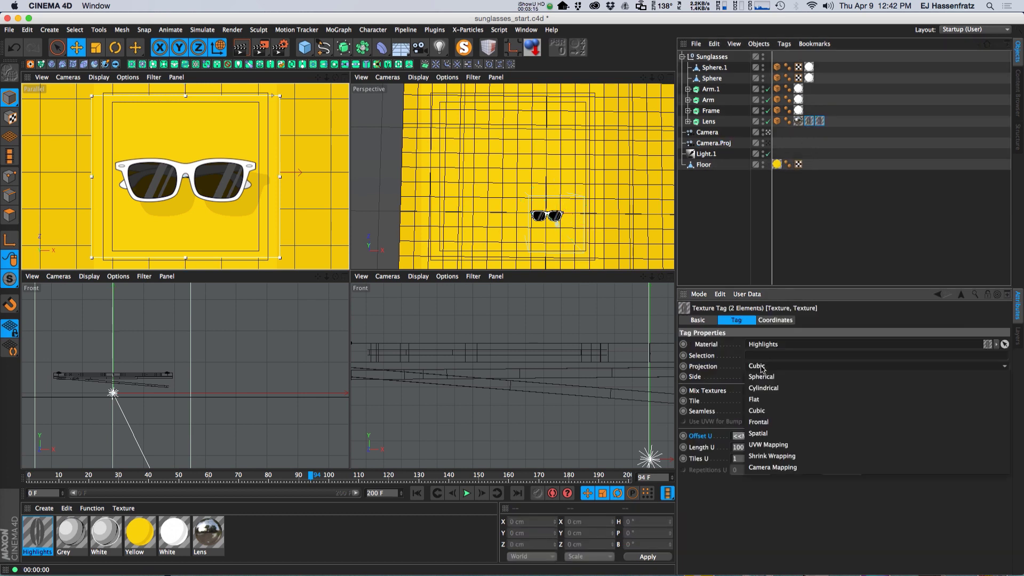
left_click(767, 467)
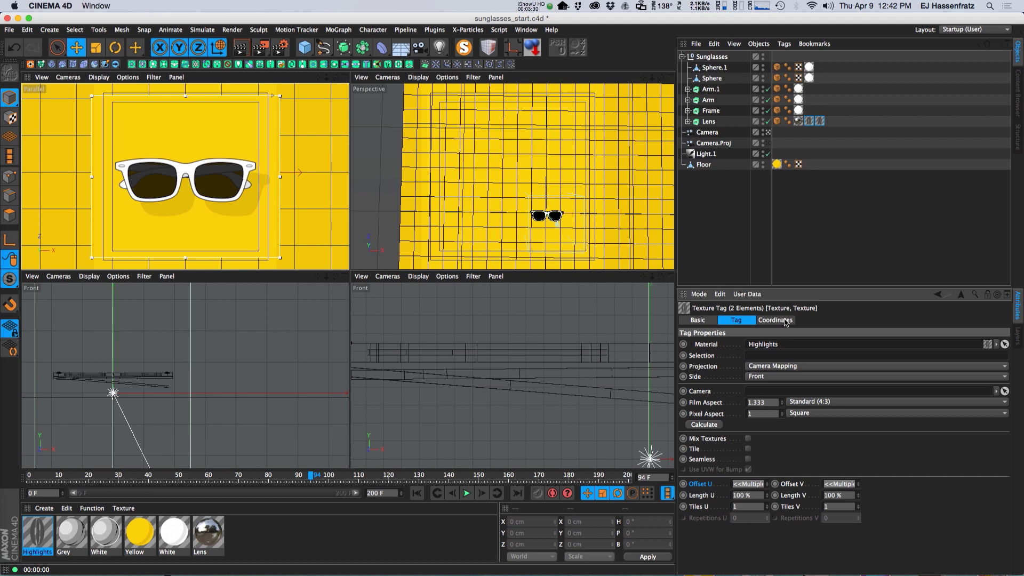
left_click_drag(729, 145, 772, 393)
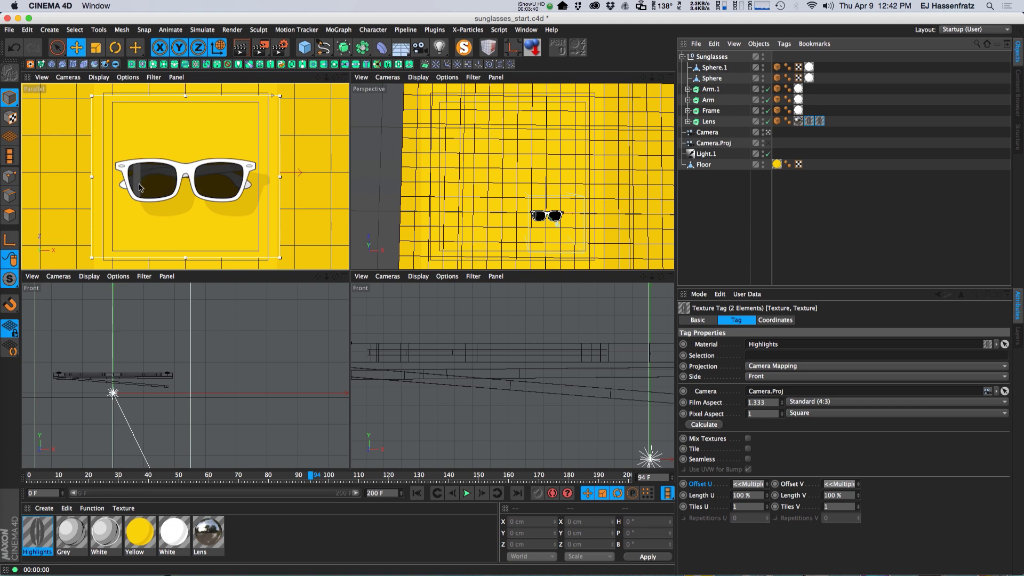
Move Camera.Proj along X to about -336 cm and set its R.H rotation to -25°
left_click(714, 143)
mouse_move(578, 226)
left_mouse_down()
mouse_move(598, 228)
mouse_move(540, 228)
left_mouse_up()
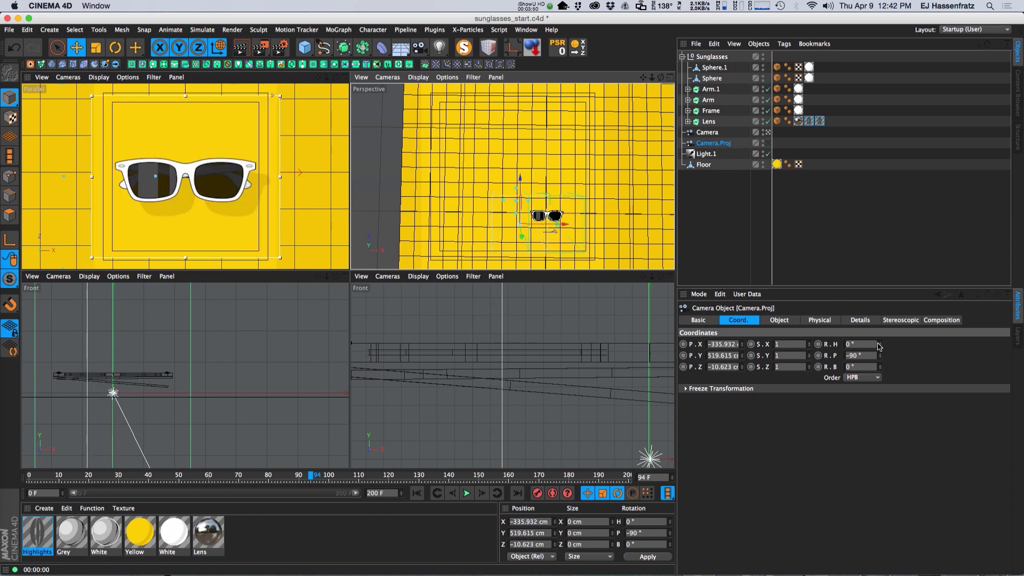
left_click_drag(880, 345, 880, 348)
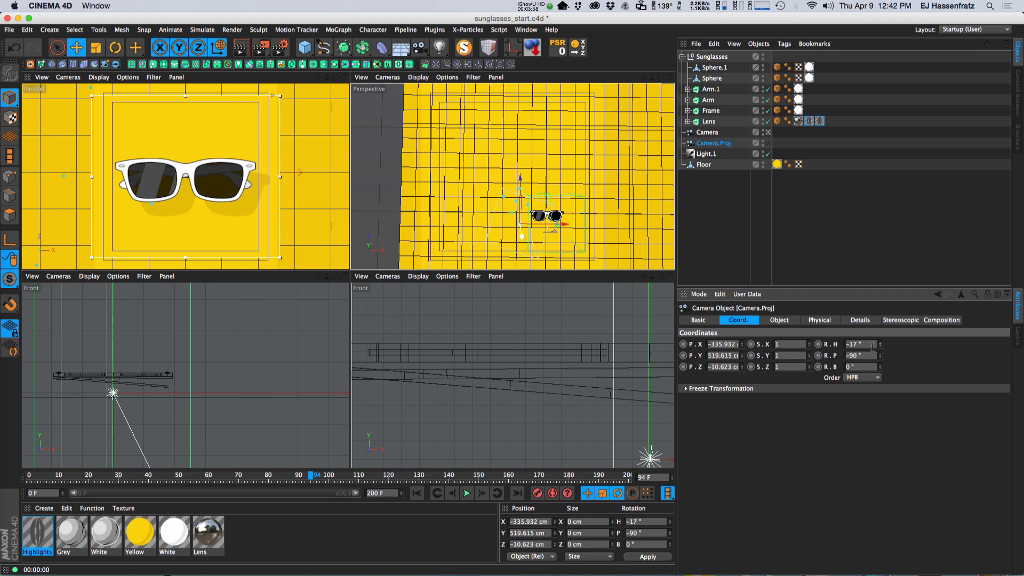
type("-25")
key("Return")
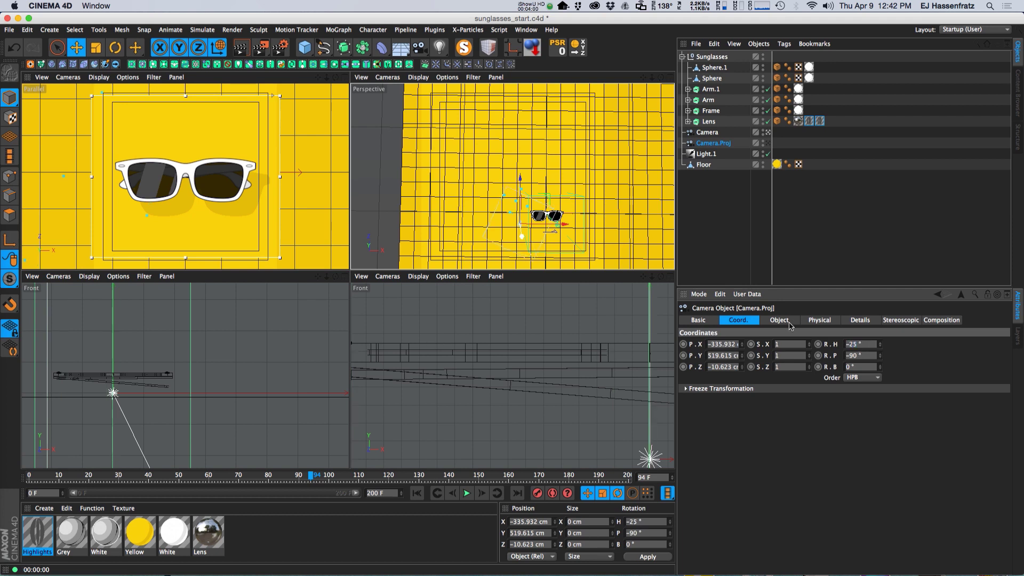
Reposition Camera.Proj over the sunglasses at about X -288 cm, Y 755 cm, Z 73 cm
mouse_move(567, 208)
left_mouse_down()
mouse_move(573, 229)
mouse_move(569, 196)
mouse_move(555, 213)
left_mouse_up()
key("super+z")
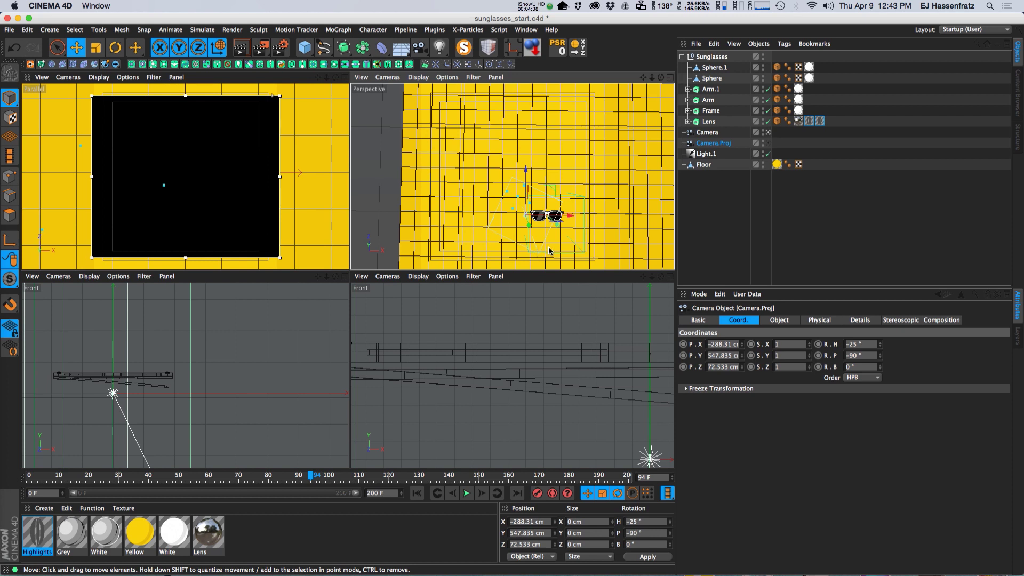
right_click_drag(550, 339, 359, 383, "alt")
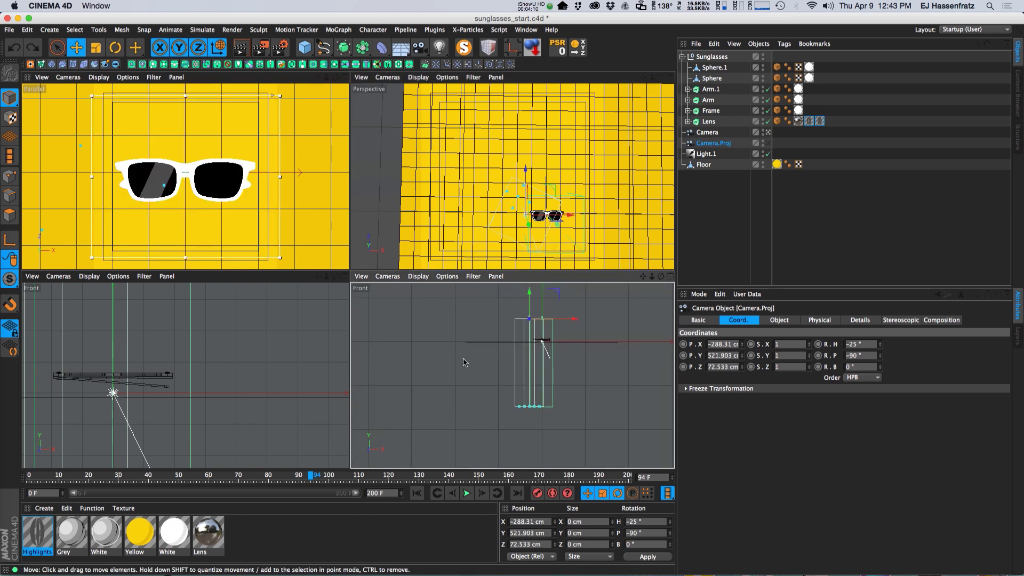
middle_click_drag(500, 363, 495, 386, "alt")
left_click_drag(523, 319, 523, 308)
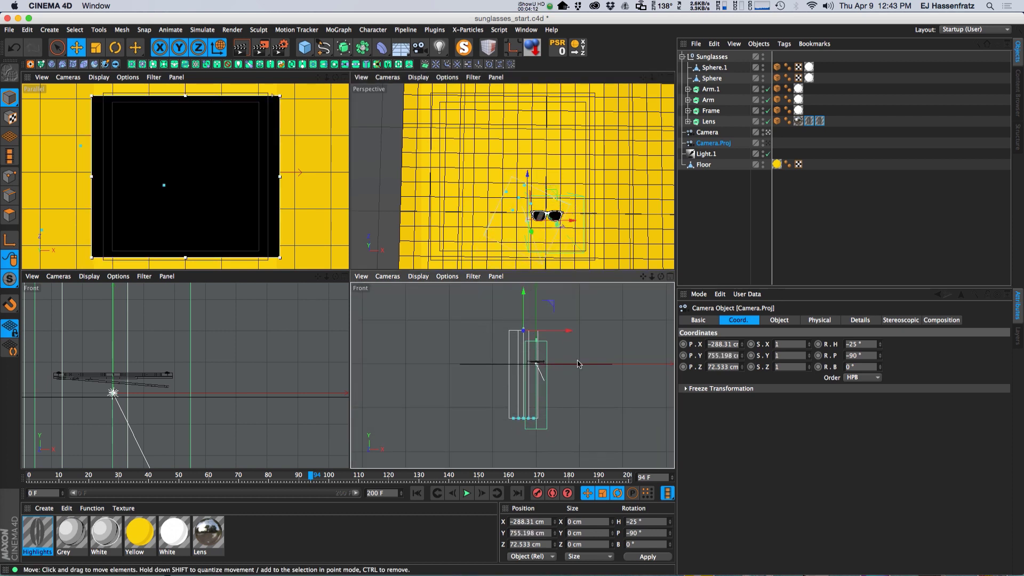
key("t")
left_click_drag(581, 363, 496, 379)
key("e")
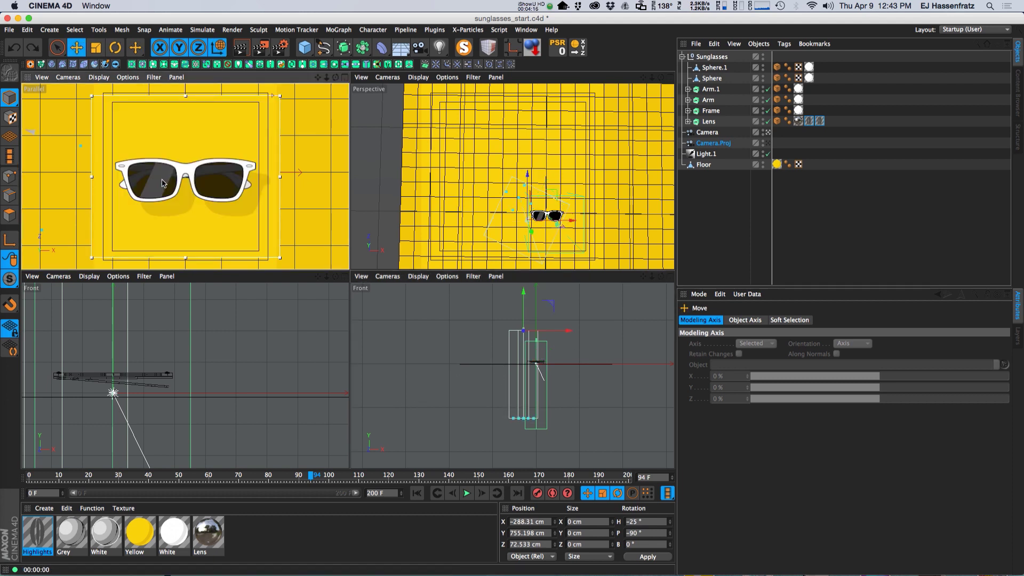
Narrow the two white stripes and the gap between them in the Highlights material's alpha gradient by moving the gradient knots
left_click(820, 121)
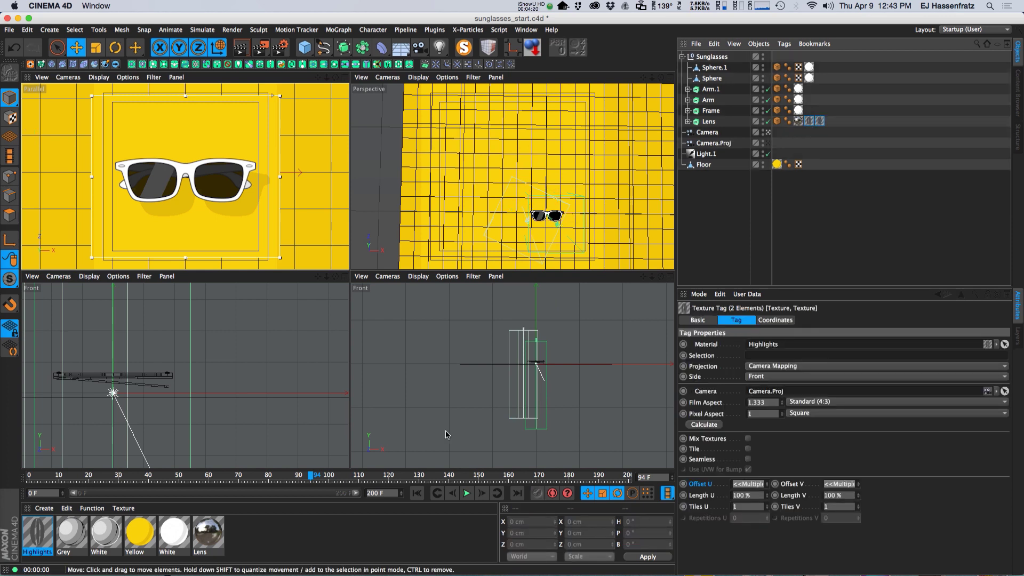
left_click(42, 533)
double_click(42, 533)
left_click_drag(374, 75, 661, 113)
left_click(694, 222)
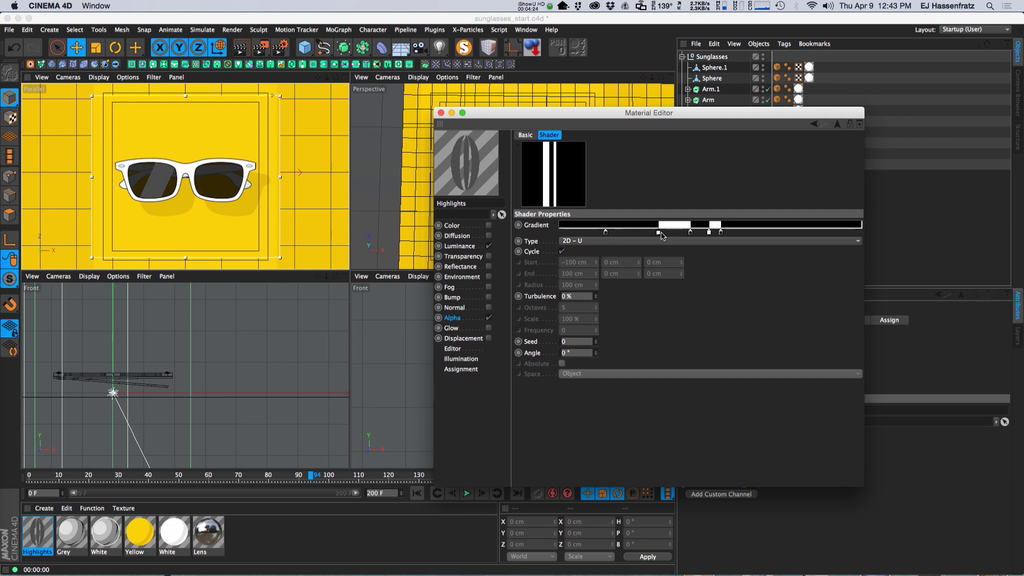
left_click_drag(662, 237, 704, 234)
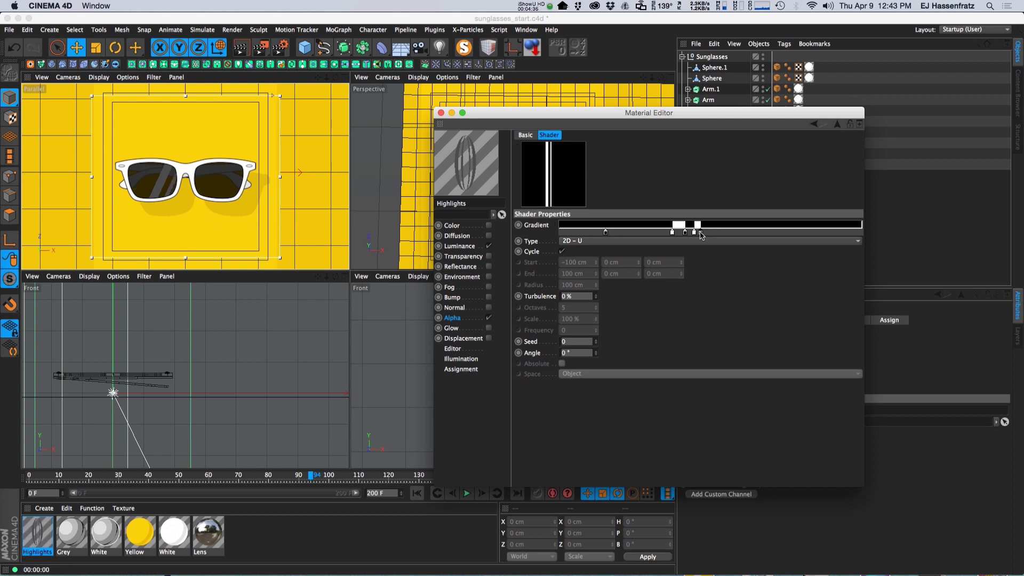
left_click_drag(672, 232, 671, 233)
Shift Camera.Proj to about X -268 cm, Y 757 cm, Z 144 cm and close the Highlights material's editor
left_click_drag(621, 116, 699, 282)
left_click(573, 210)
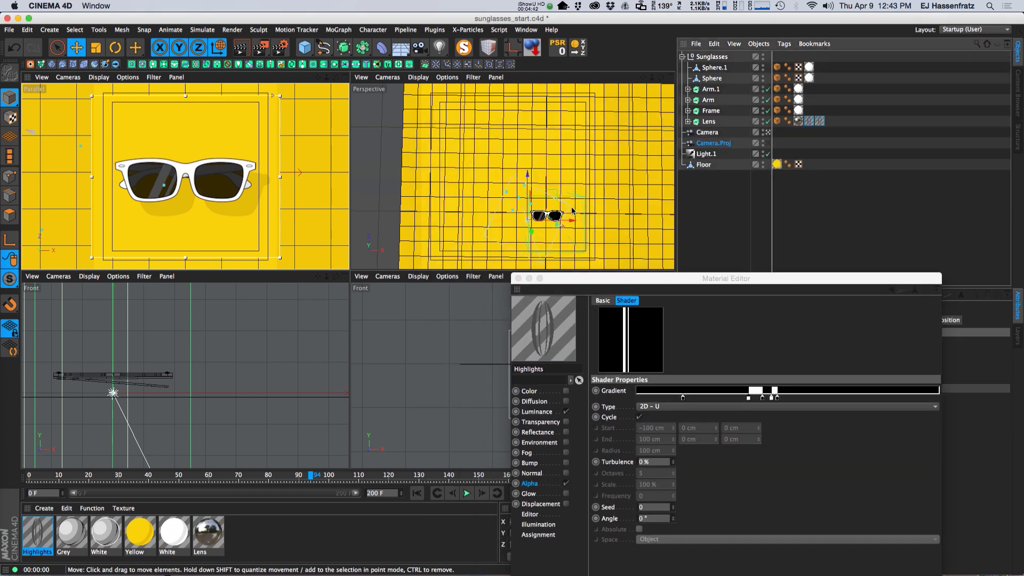
left_click_drag(572, 211, 563, 203)
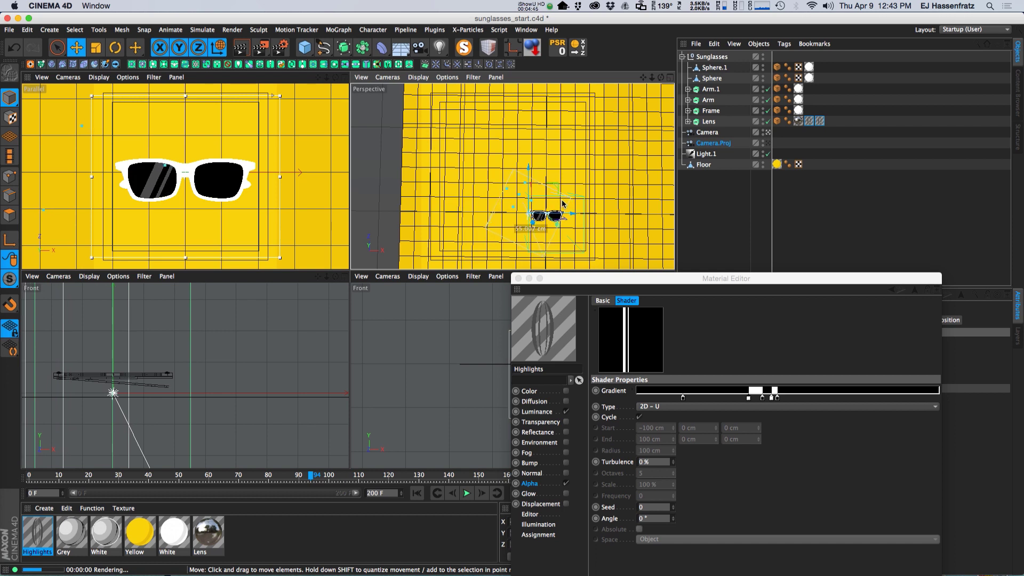
left_click(750, 399)
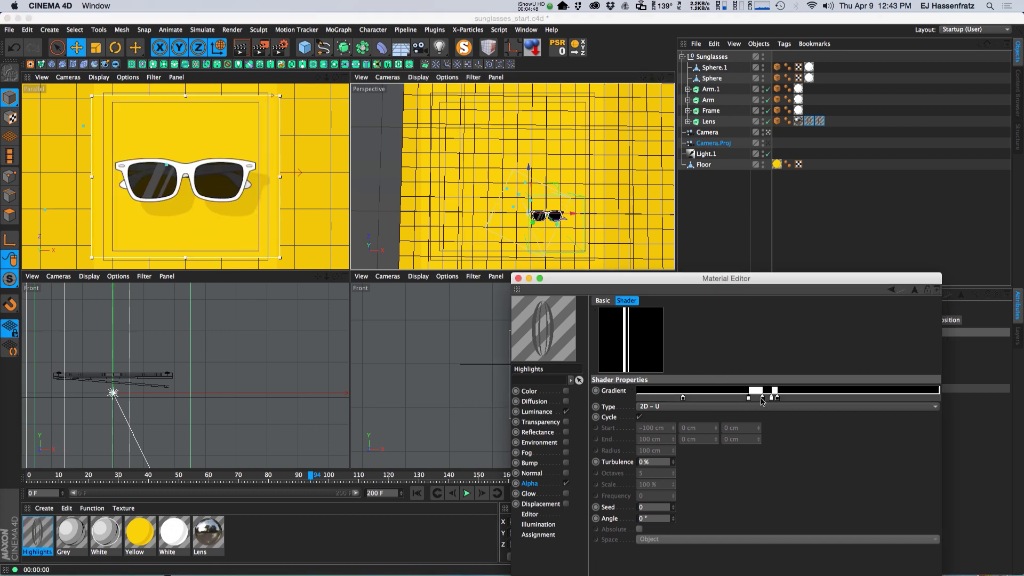
left_click_drag(555, 183, 556, 182)
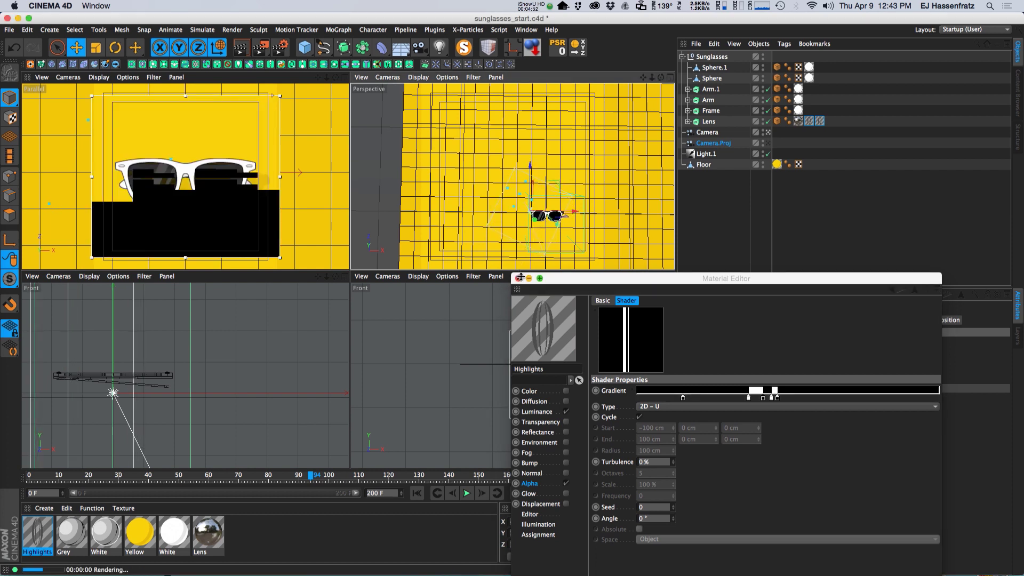
left_click(518, 279)
Nudge Camera.Proj along X to about -265 cm to fine-tune the stripes on the lens
left_click(810, 122)
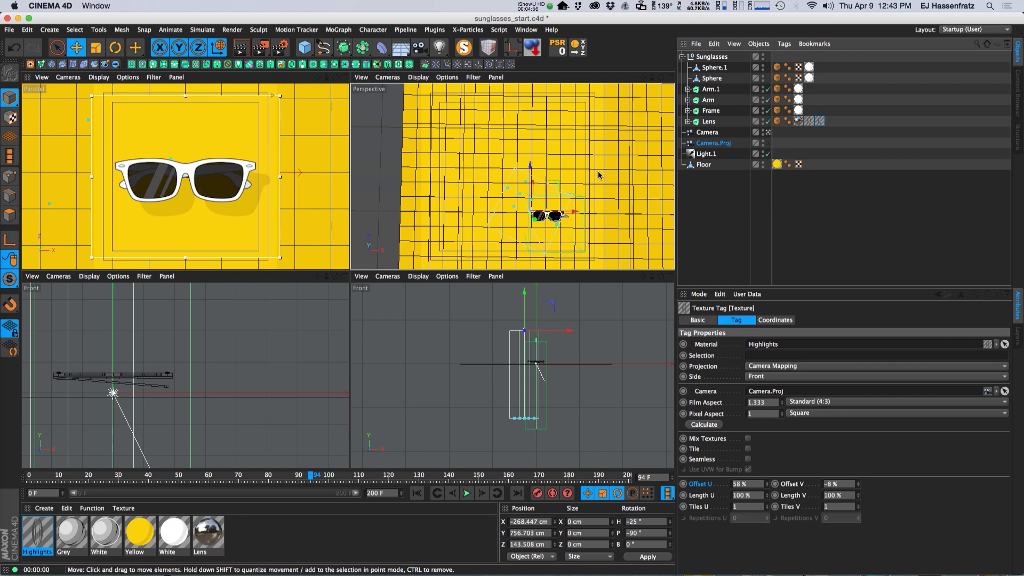
left_click(820, 122)
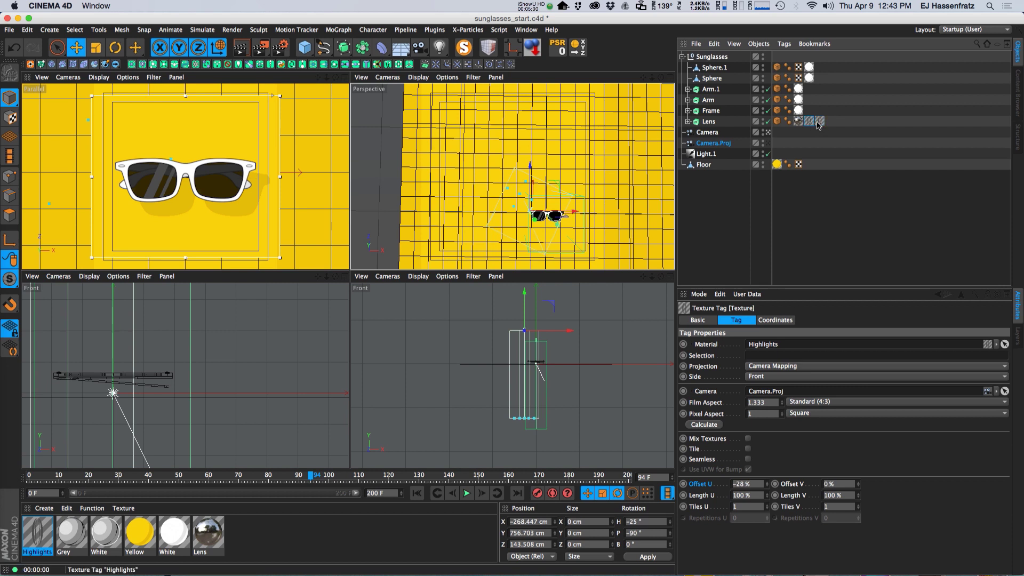
left_click(810, 124)
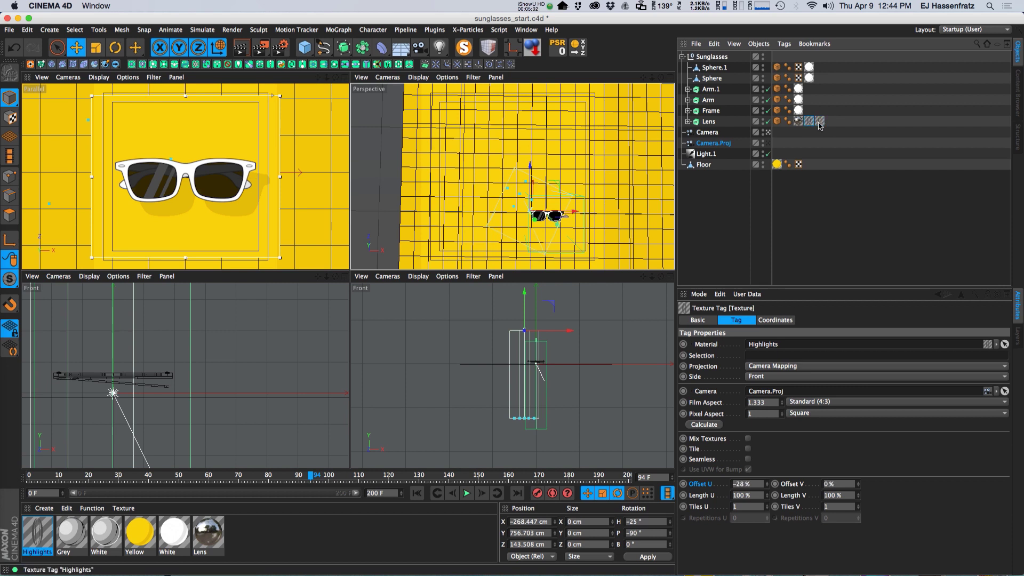
left_click(713, 143)
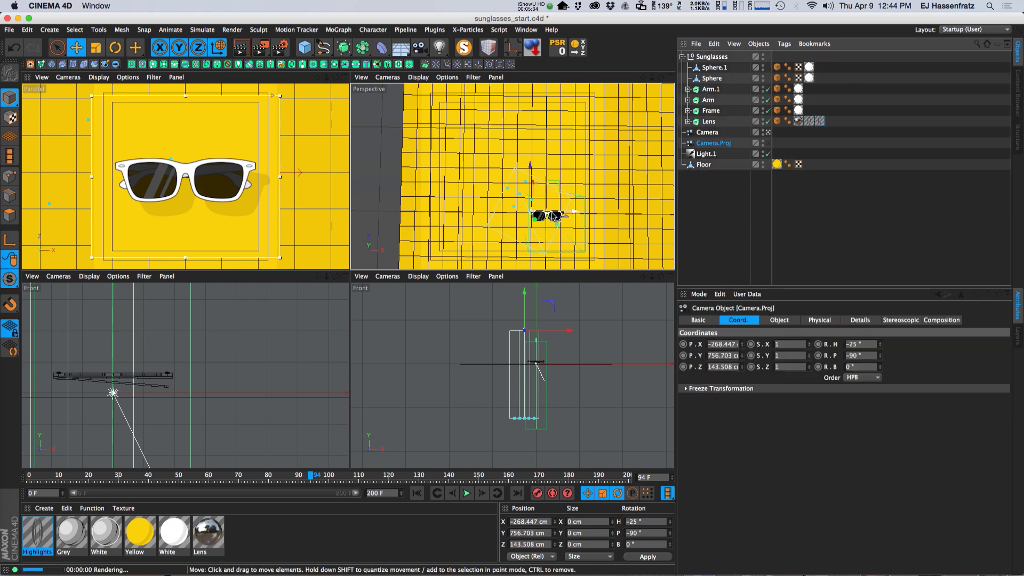
mouse_move(560, 212)
left_mouse_down()
mouse_move(584, 214)
mouse_move(565, 211)
left_mouse_up()
key("super+r")
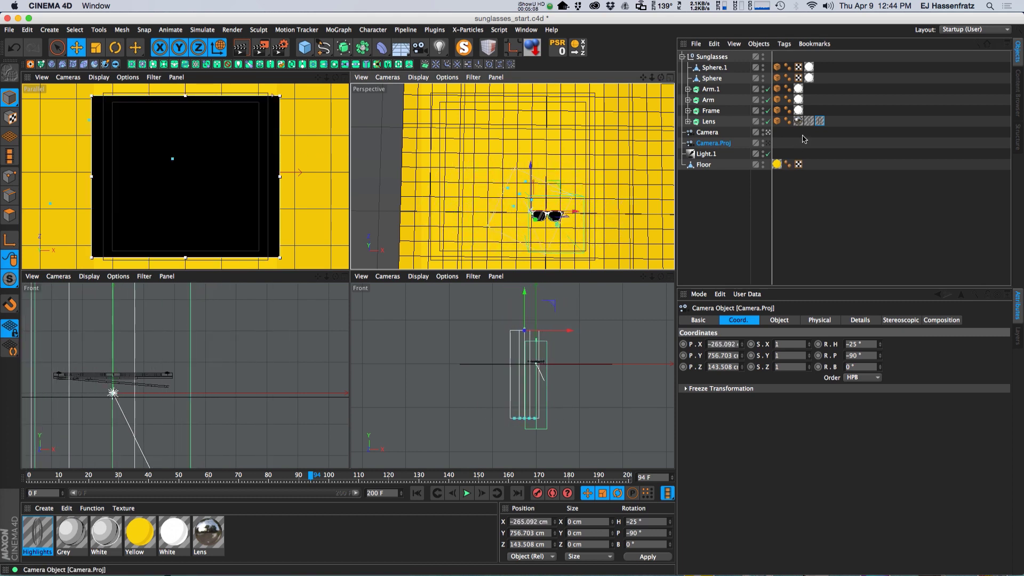
Set Offset U to 89 % on the second Highlights texture tag and to 56 % on the first one
left_click(809, 121)
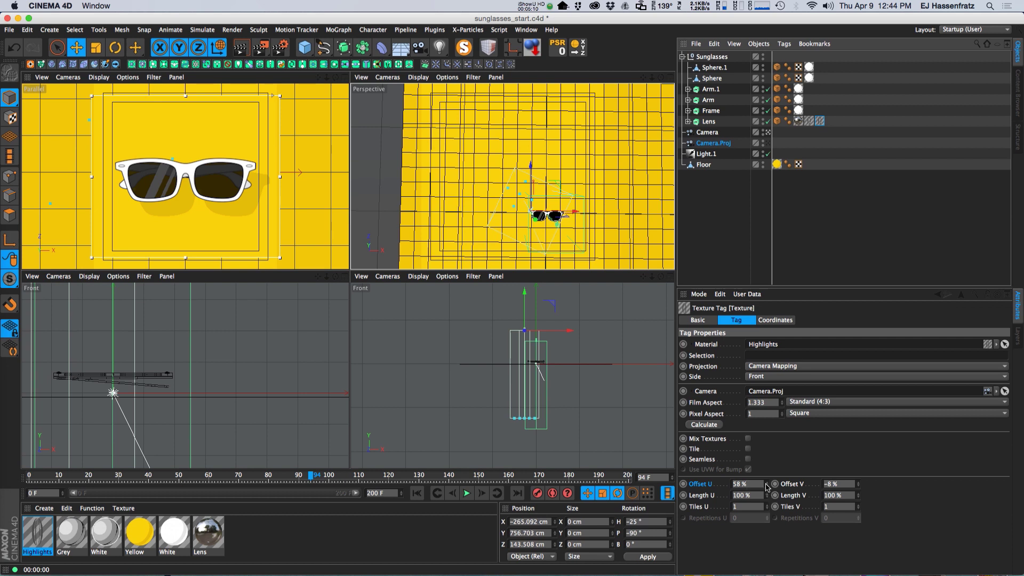
left_click_drag(766, 485, 767, 571)
key("super+r")
left_click(810, 122)
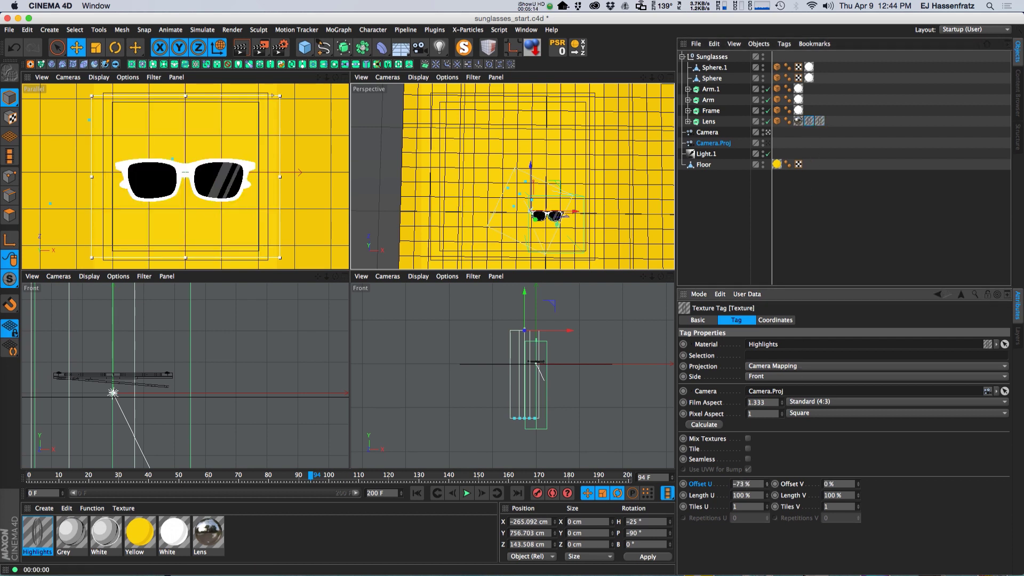
left_click_drag(767, 484, 766, 512)
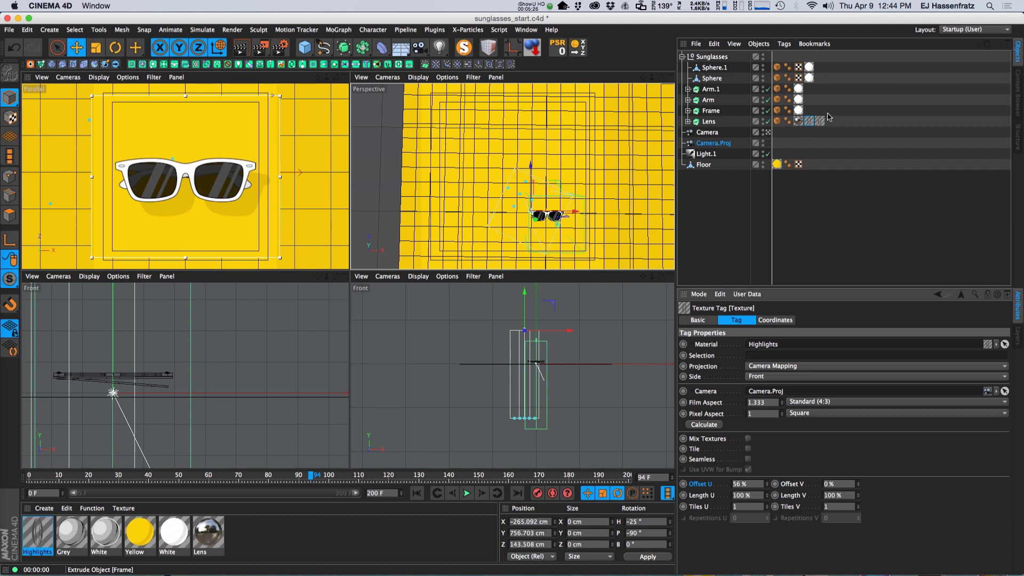
Review the offsets of both Highlights texture tags and the coordinates of the Camera object
left_click(836, 143)
left_click(809, 121)
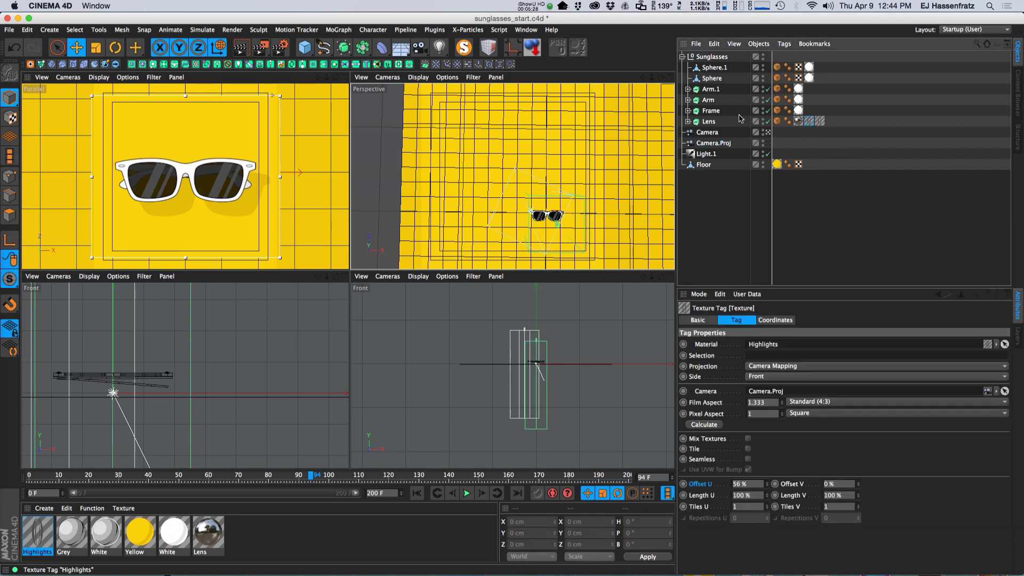
left_click(822, 122)
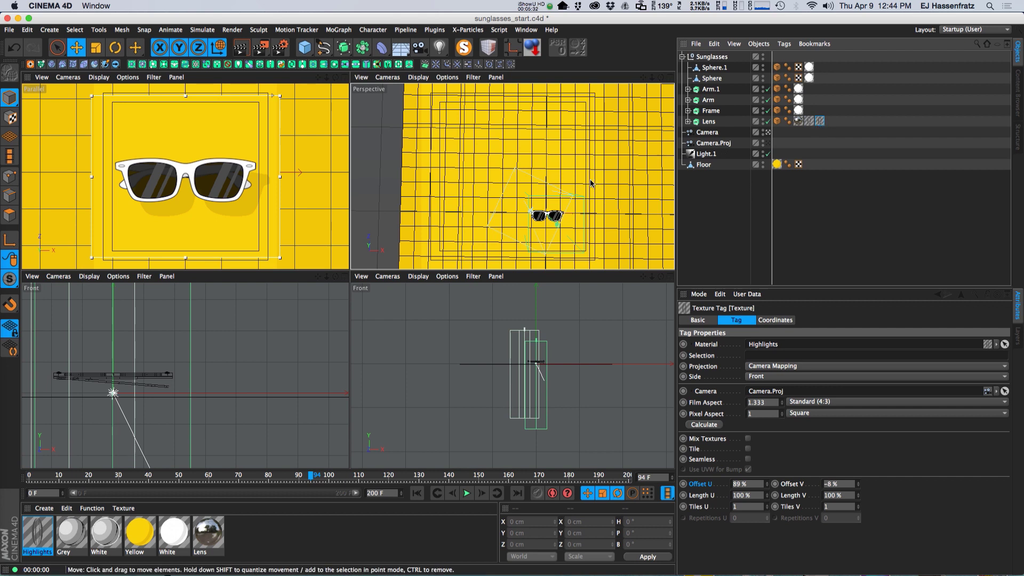
left_click(709, 132)
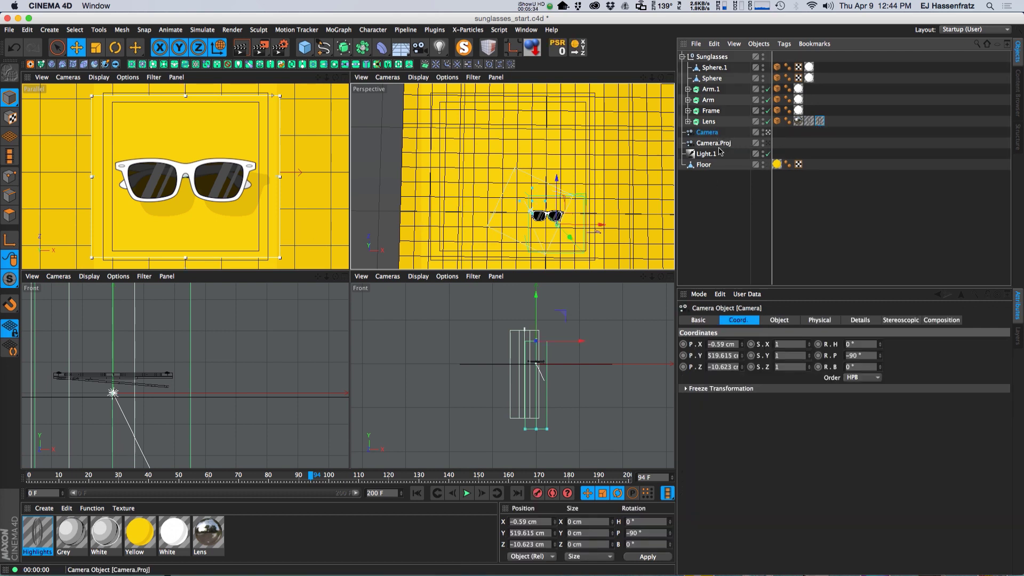
Move Camera.Proj to about X -253 cm and Z 152 cm to shift the projected stripes on the lenses
left_click(715, 143)
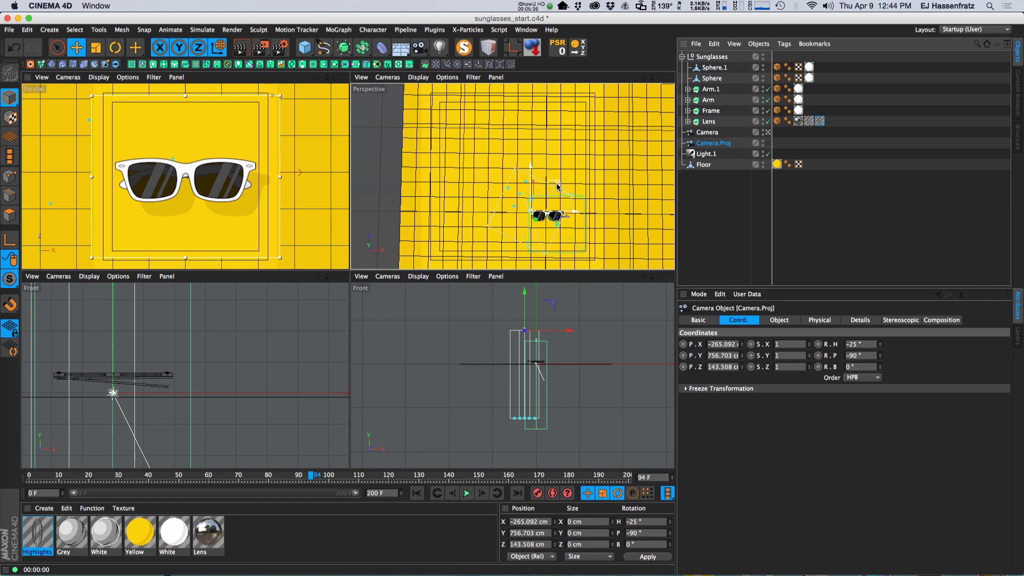
mouse_move(557, 186)
left_mouse_down()
mouse_move(542, 186)
mouse_move(558, 183)
left_mouse_up()
Replace the Lens object's second Highlights texture tag with a copy of the first one and set the copy's Offset U to 87 %
left_click(820, 121)
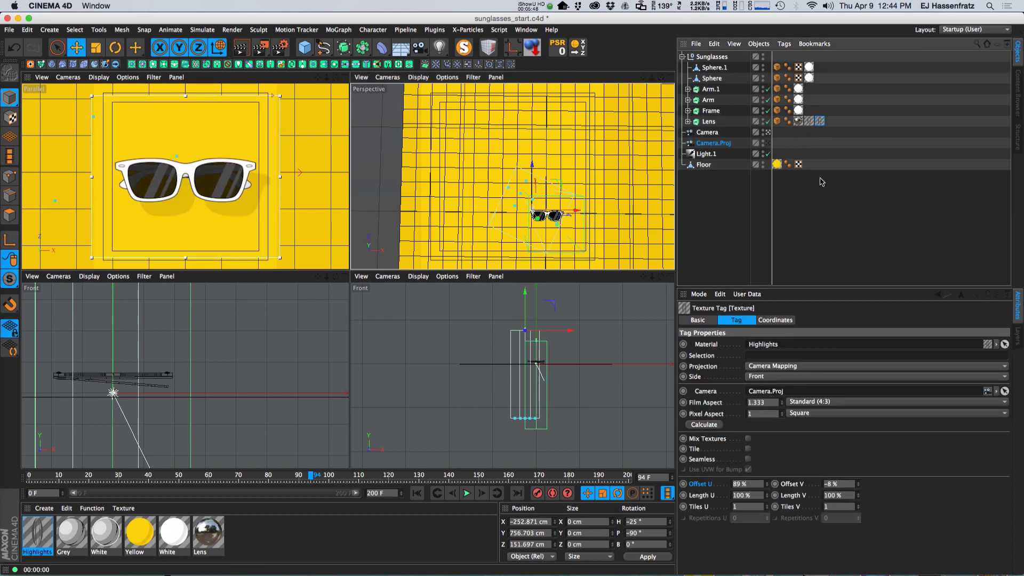
key("BackSpace")
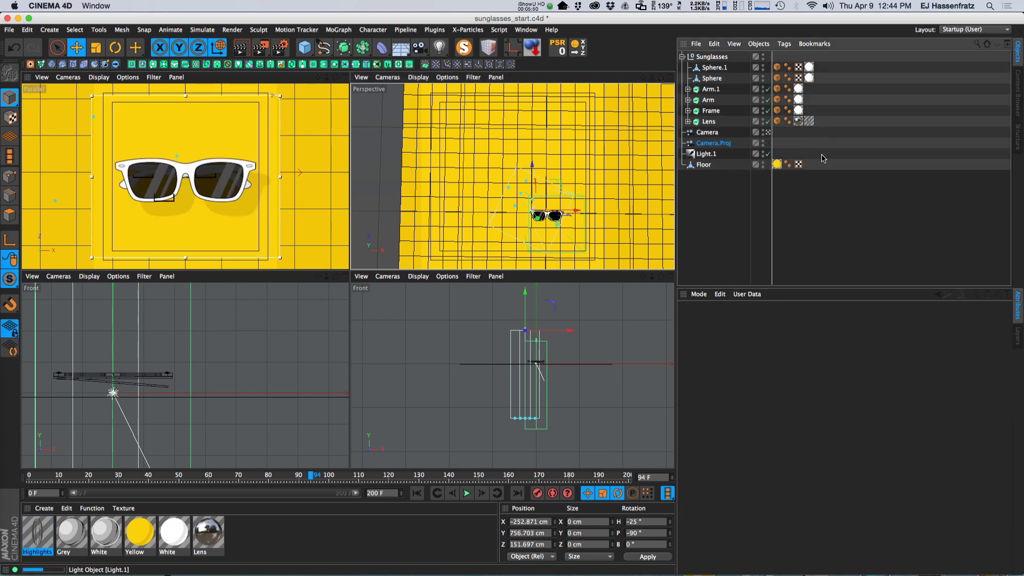
left_click(810, 122)
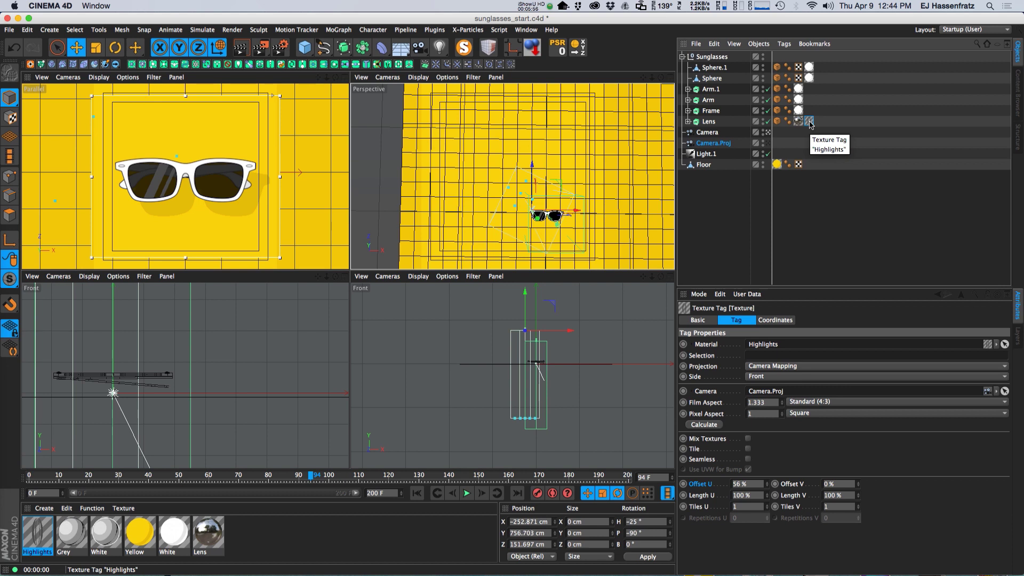
left_click_drag(811, 122, 822, 122, "ctrl")
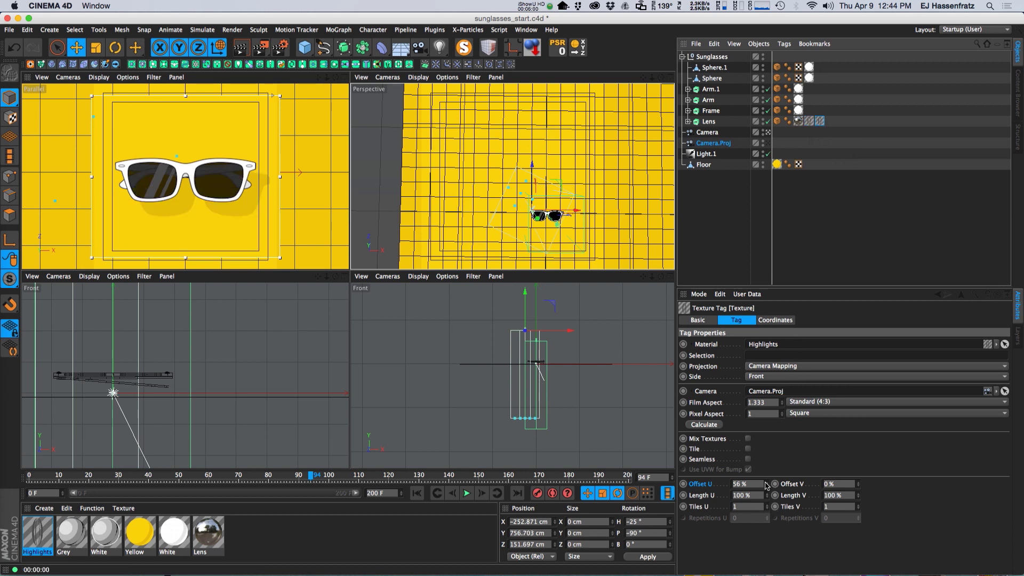
left_click_drag(766, 484, 795, 484)
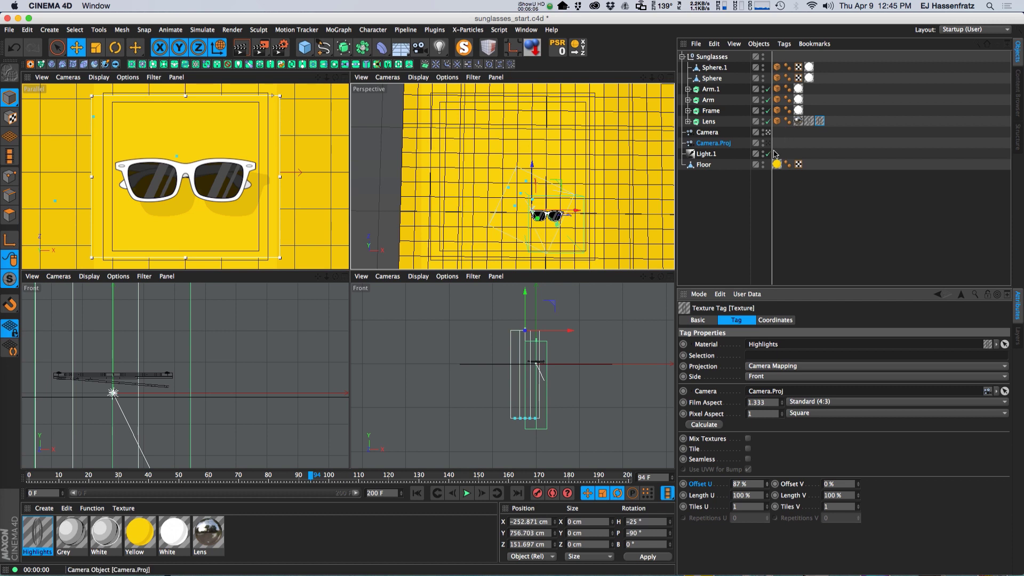
Reposition Camera.Proj to about X -265 cm, Y 755 cm, Z 105 cm so the stripes slide across both lenses
left_click(777, 393)
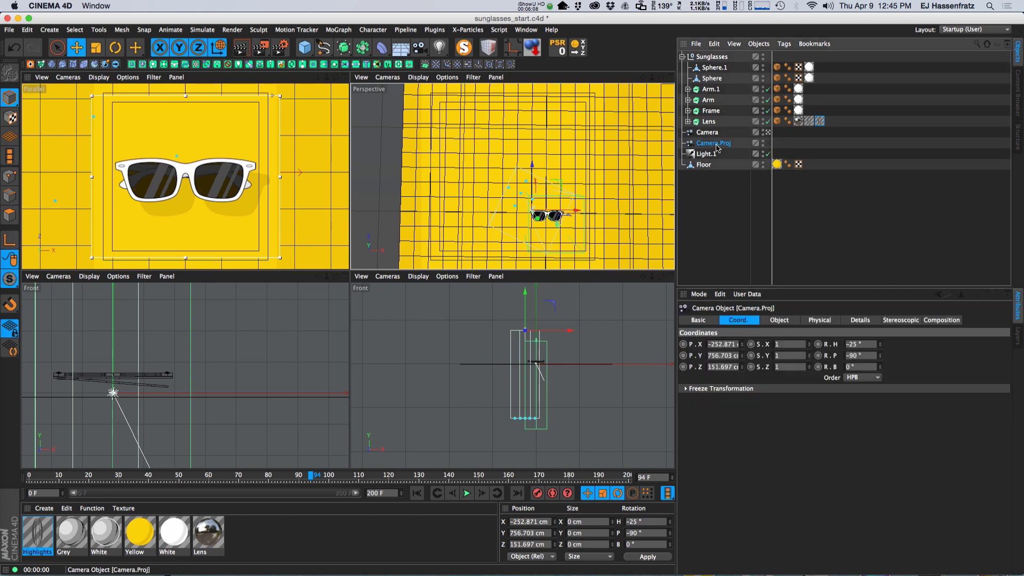
mouse_move(568, 211)
left_mouse_down()
mouse_move(583, 214)
mouse_move(537, 226)
mouse_move(583, 223)
left_mouse_up()
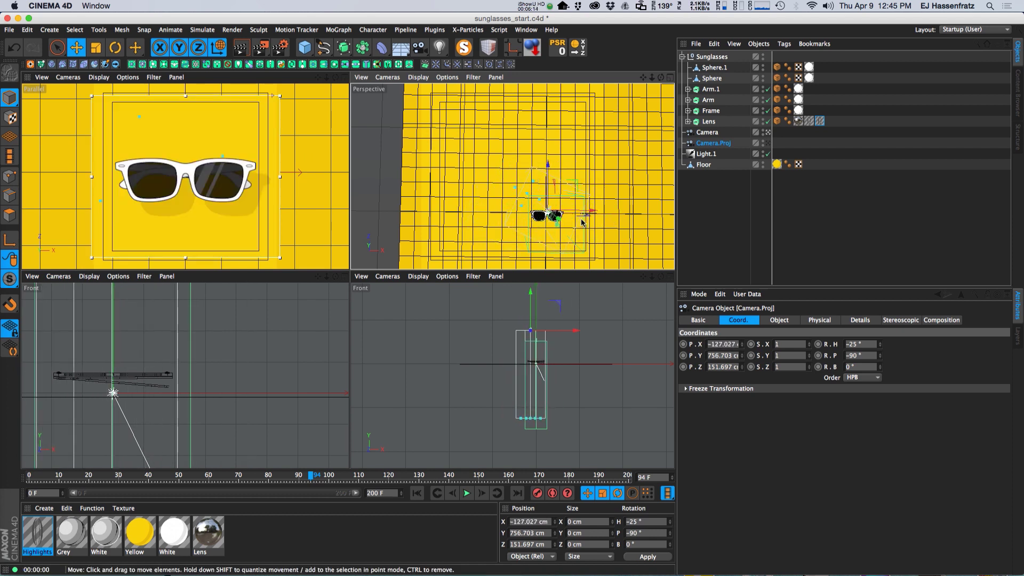
left_click_drag(582, 221, 561, 182)
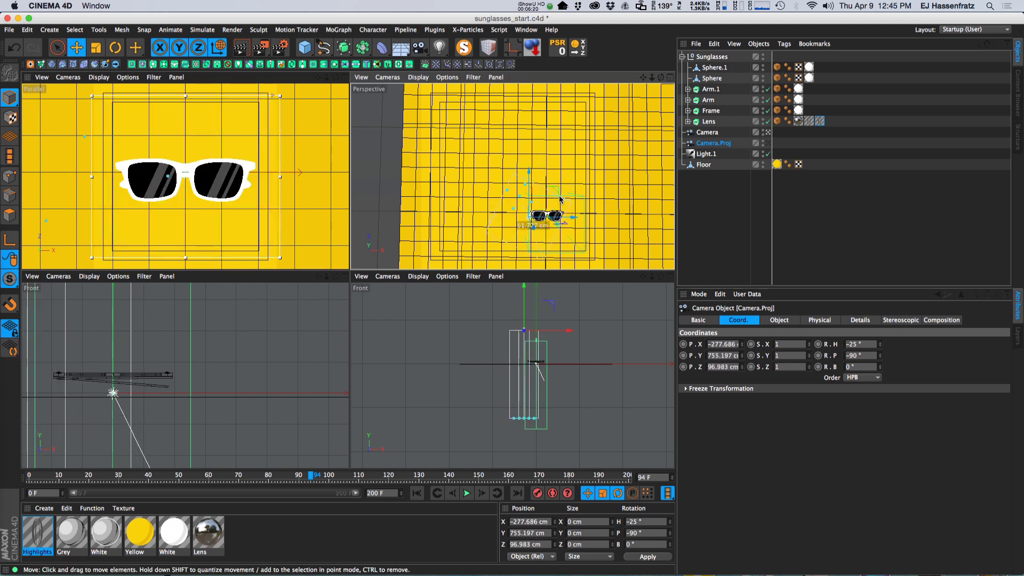
Shift Camera.Proj along X to about -274 cm to refine the highlight stripes, and clear the selection
left_click(809, 121, "shift")
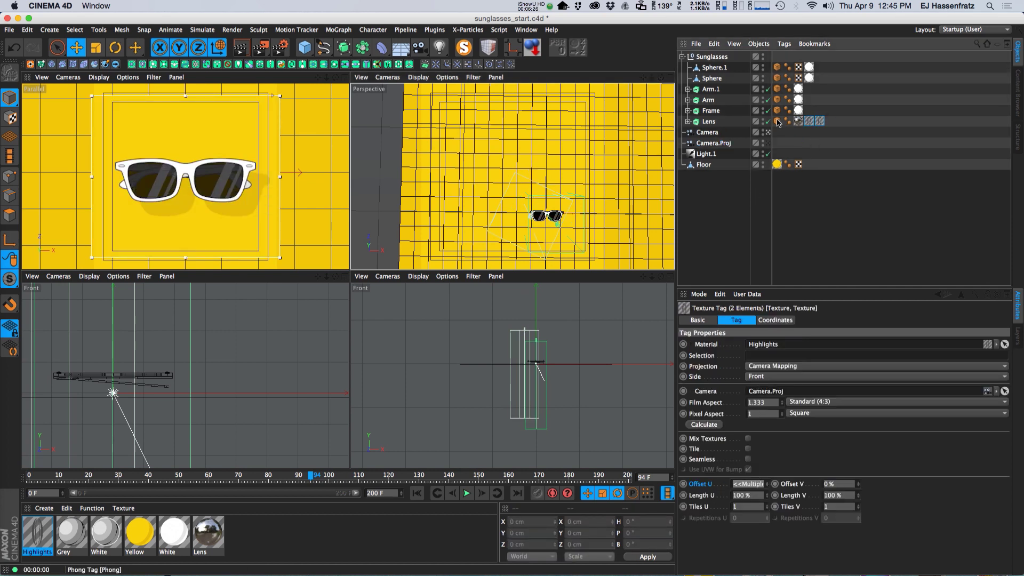
left_click(714, 133)
left_click(715, 143)
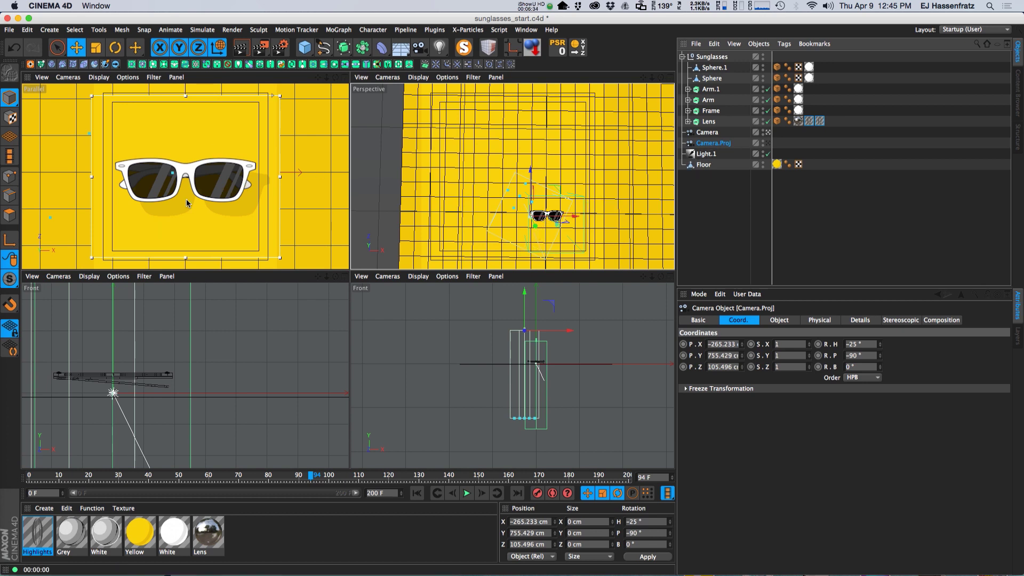
left_click(849, 131)
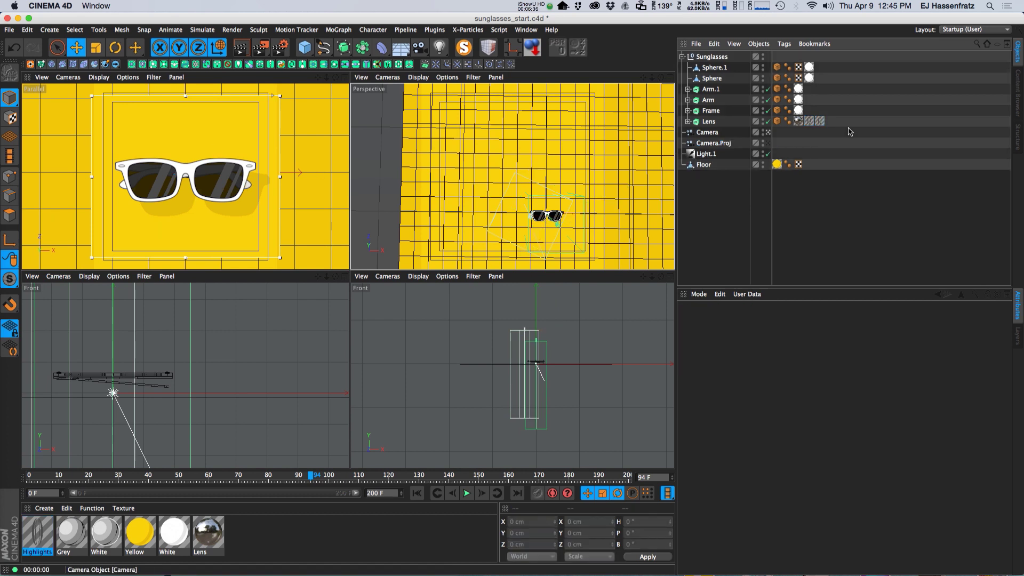
left_click(714, 143)
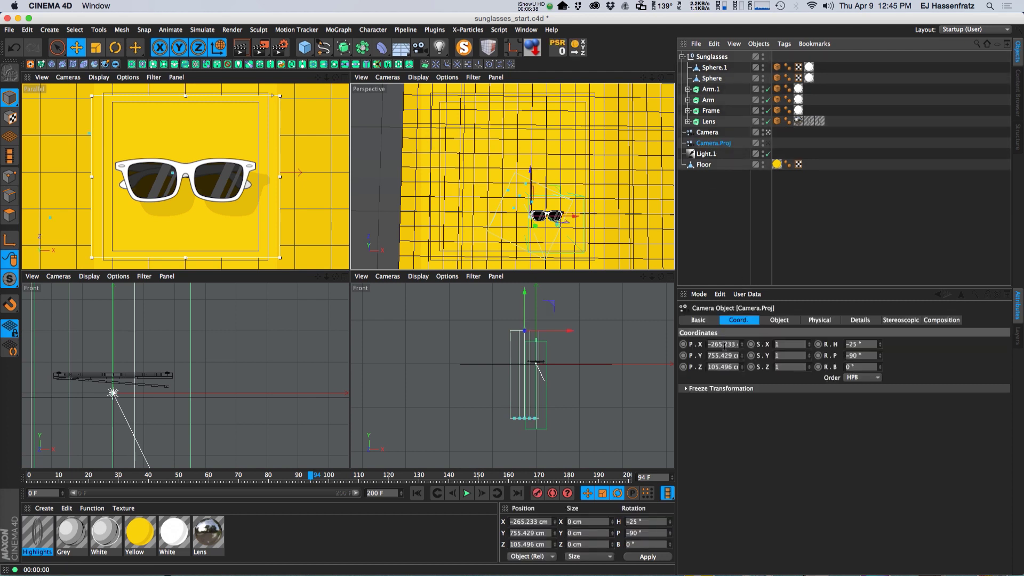
left_click_drag(560, 217, 572, 216)
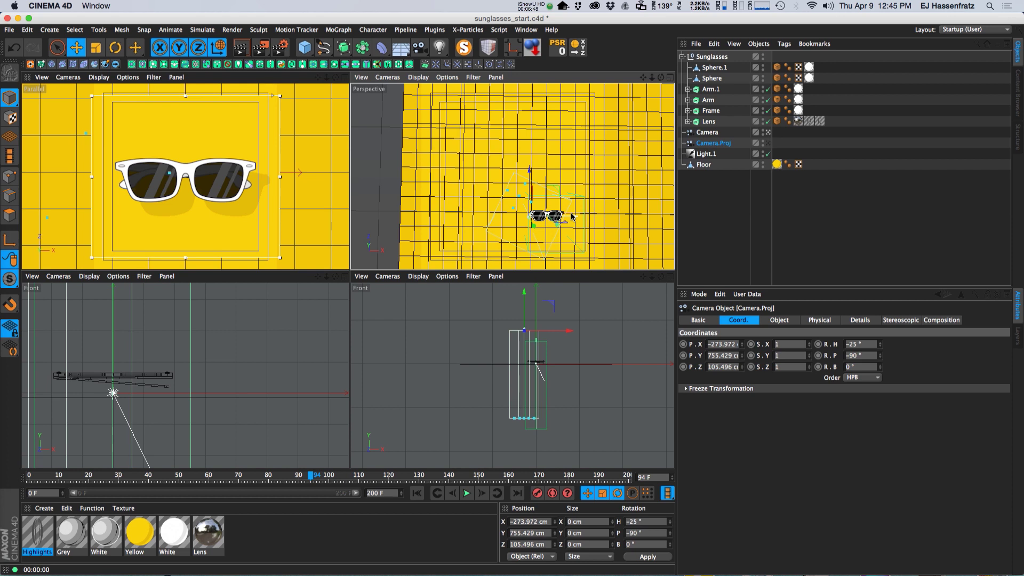
left_click(828, 195)
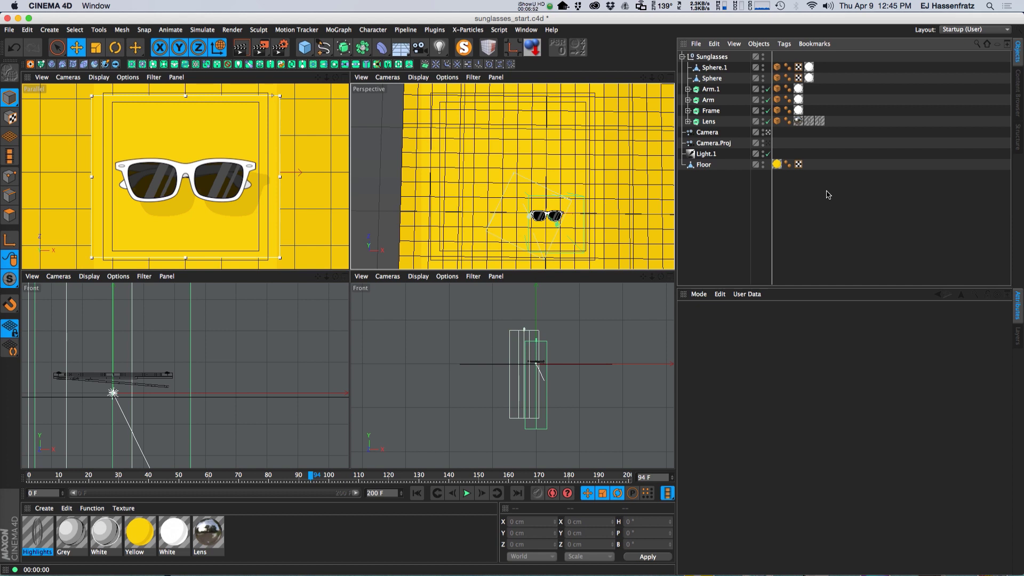